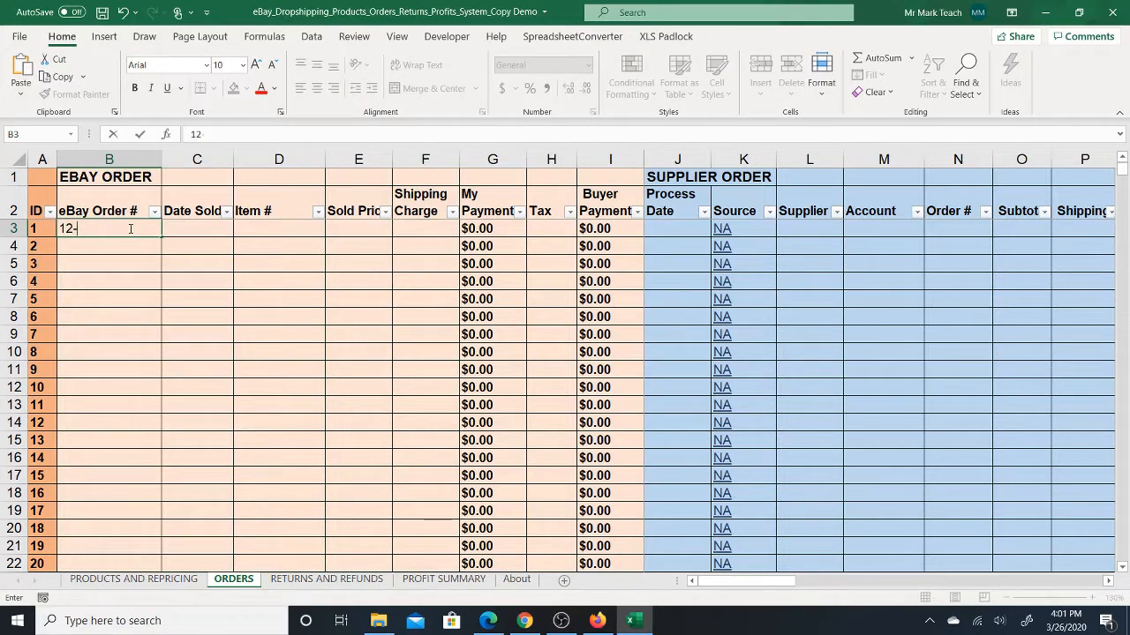
- Fill in the eBay order number and set Date Sold to 3/26 for the first order on the ORDERS sheet
type("12345-123")
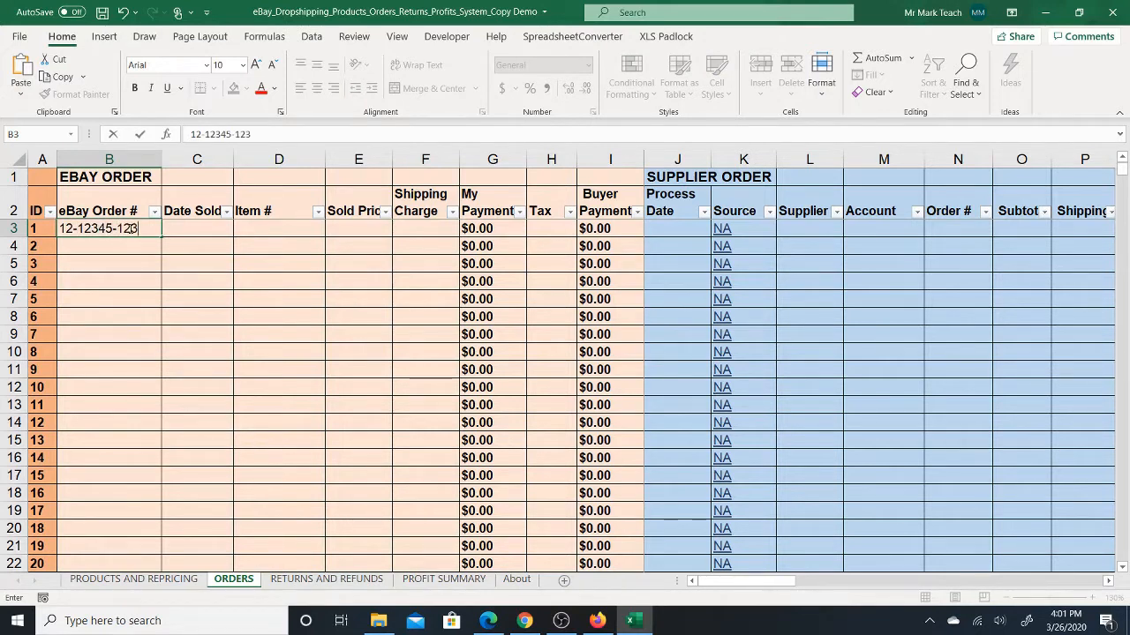
type("46")
left_click(192, 228)
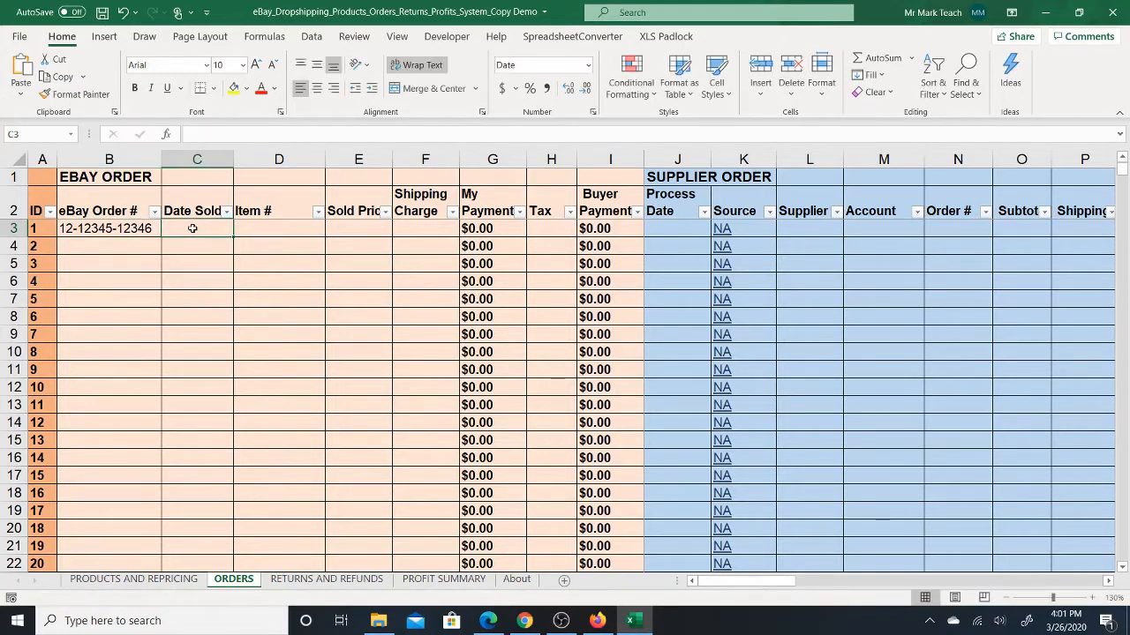
double_click(201, 228)
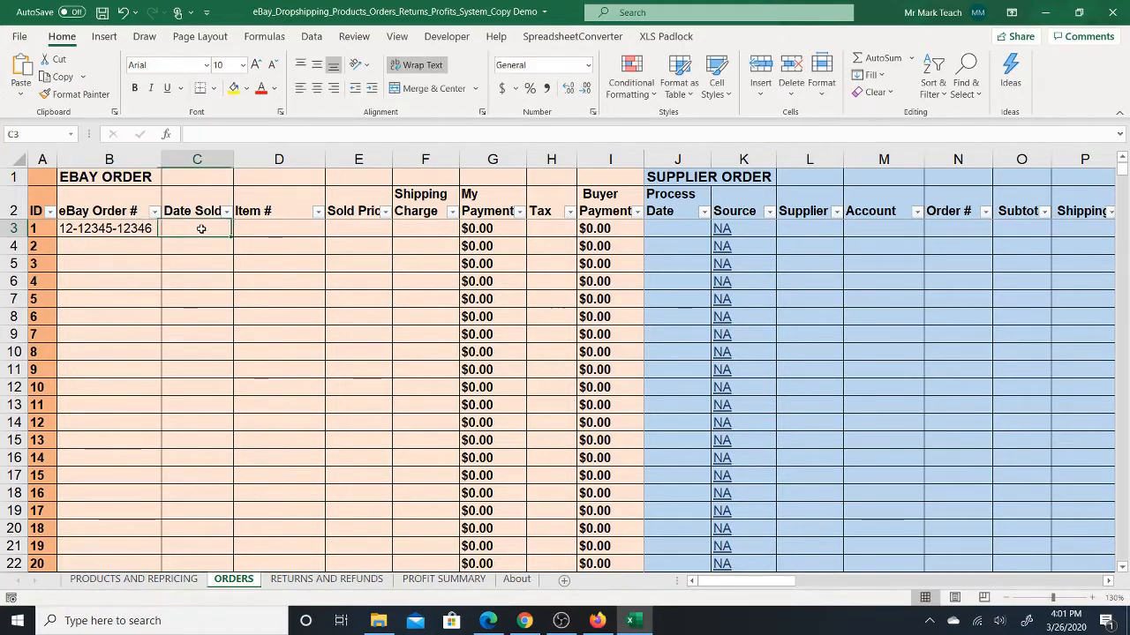
type("3/26")
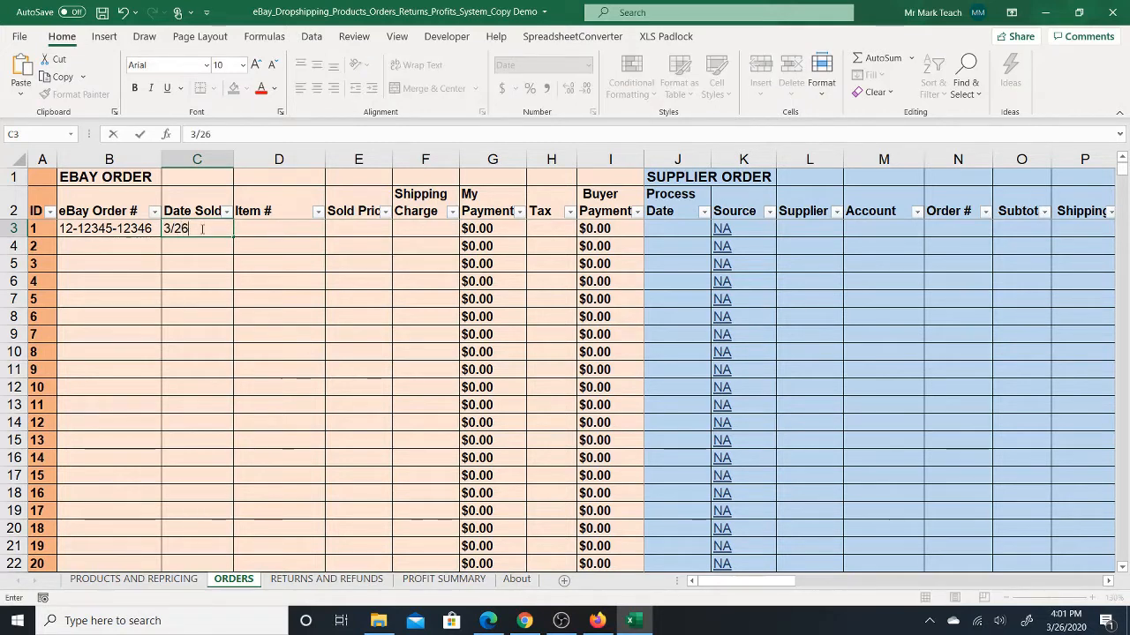
key("Tab")
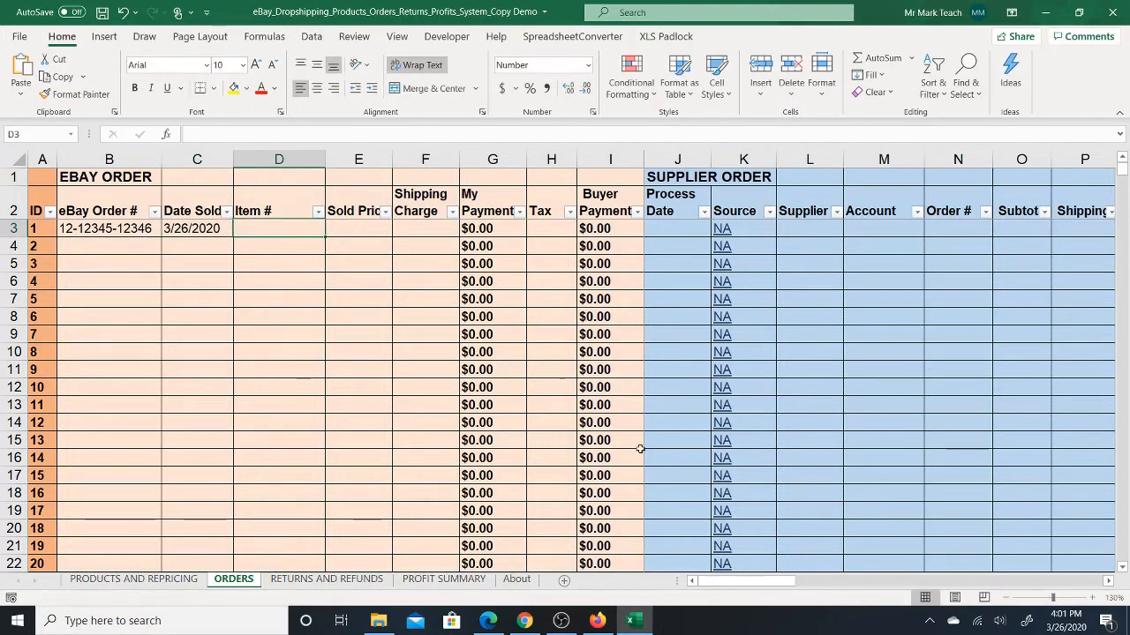
left_click(598, 618)
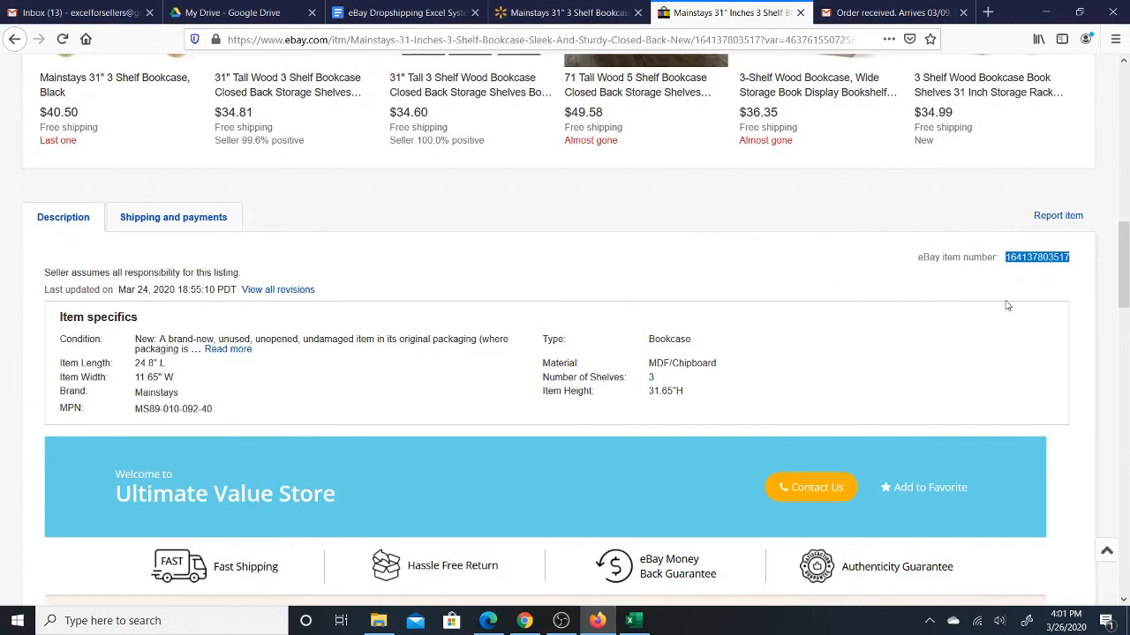
left_click_drag(1123, 265, 1125, 130)
scroll(1125, 130, "down", 10)
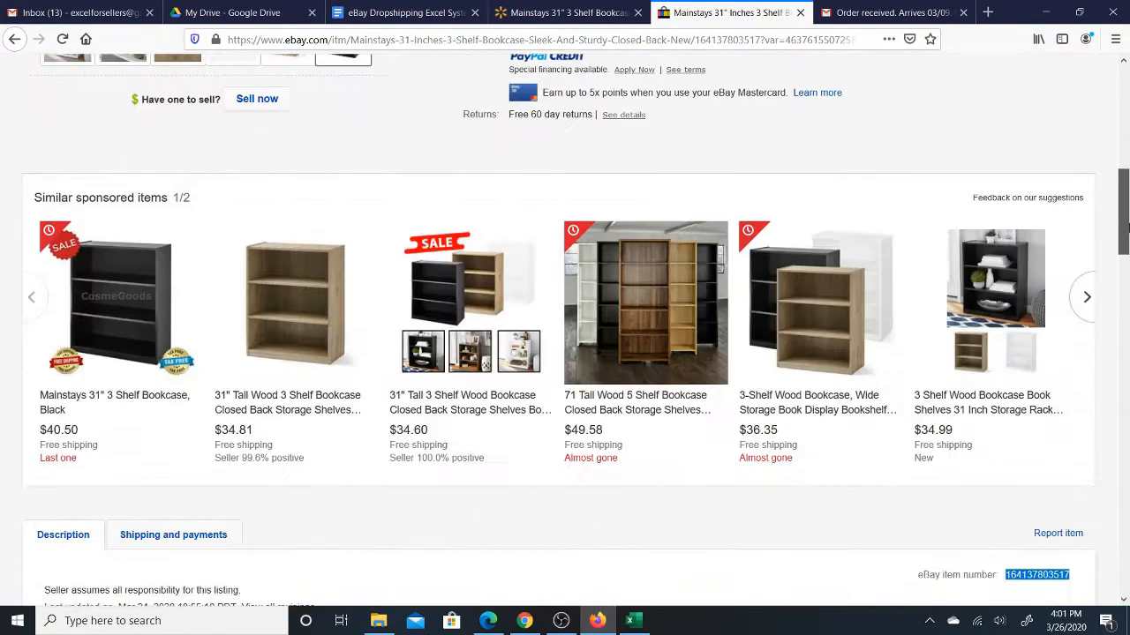
double_click(1034, 391)
right_click(1015, 402)
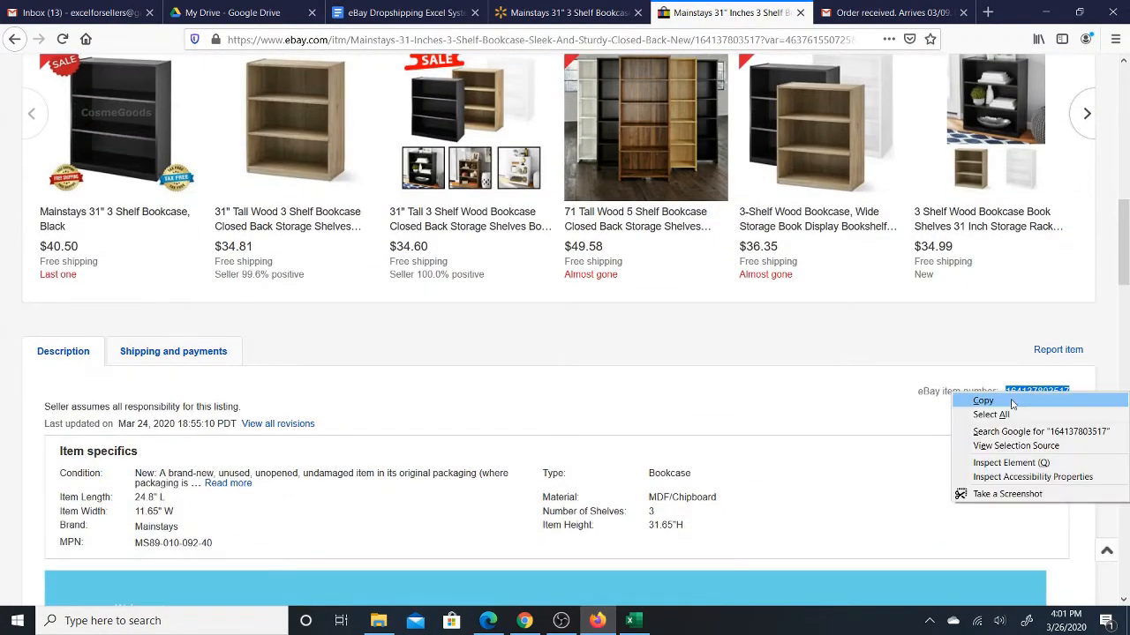
left_click(1024, 435)
left_click(633, 618)
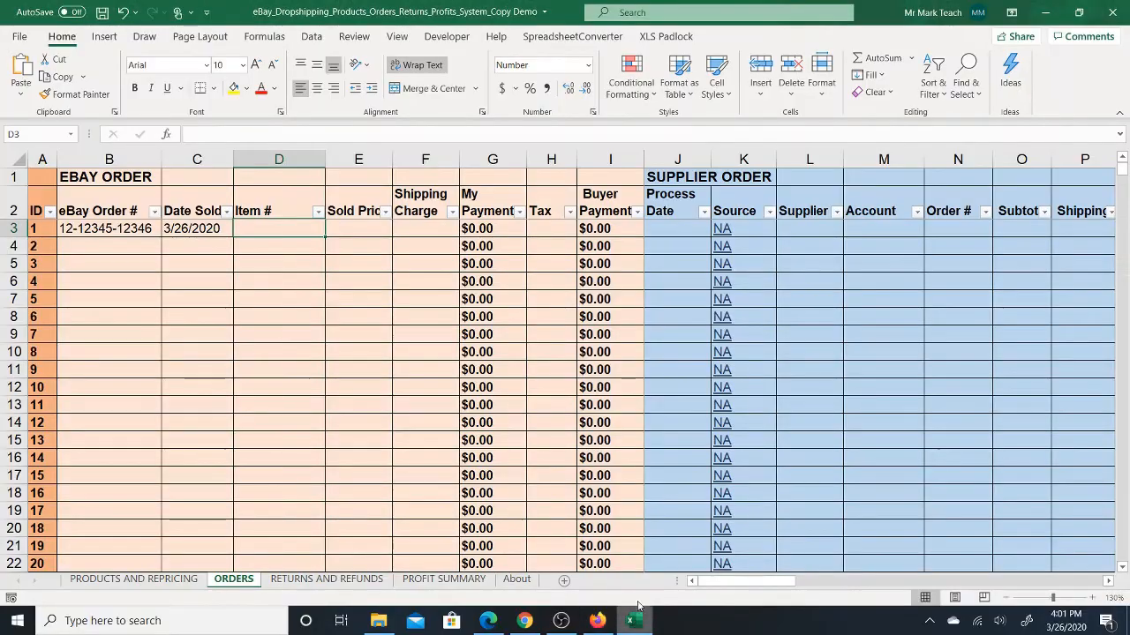
right_click(282, 232)
left_click(338, 235)
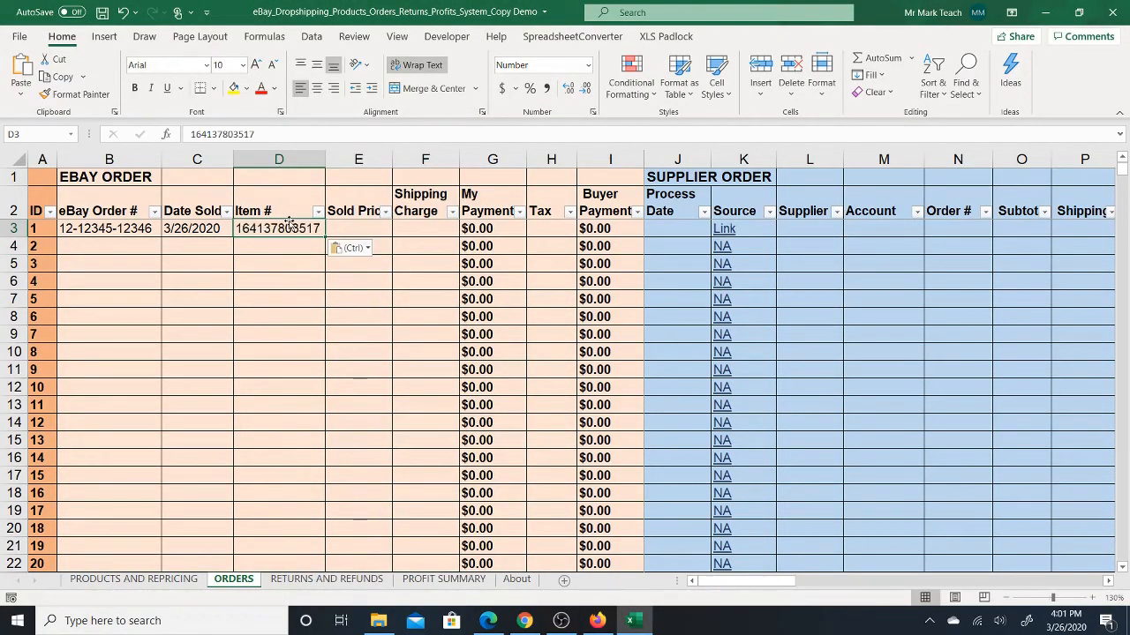
- Look up the bookcase's price on its eBay listing in Firefox and enter 37.53 as the first order's sold price in Excel
left_click(356, 227)
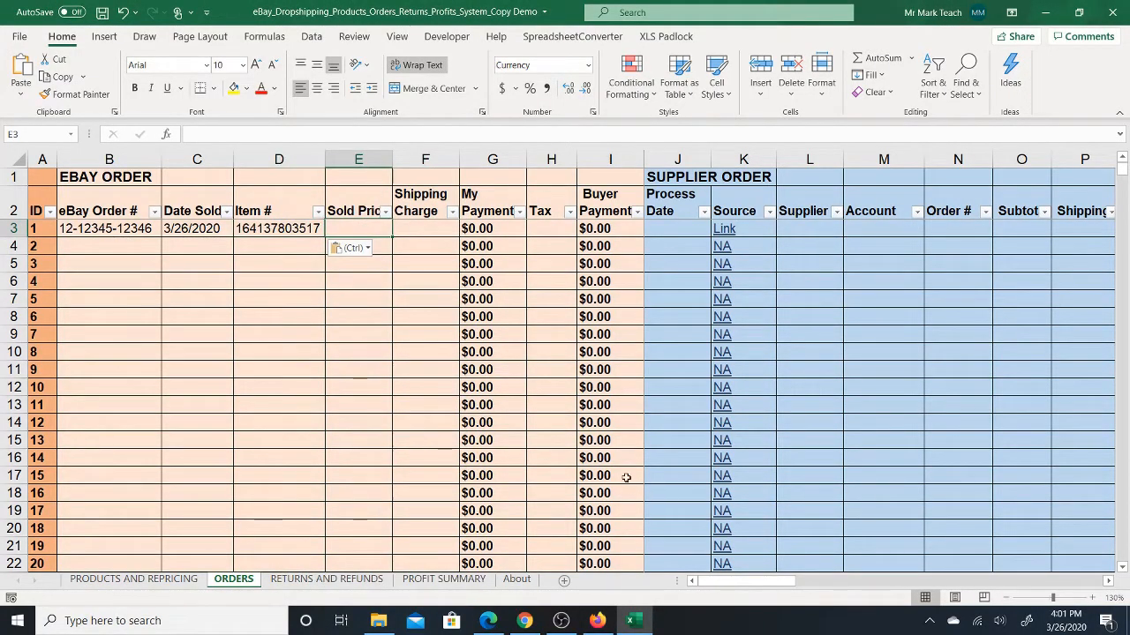
left_click(597, 621)
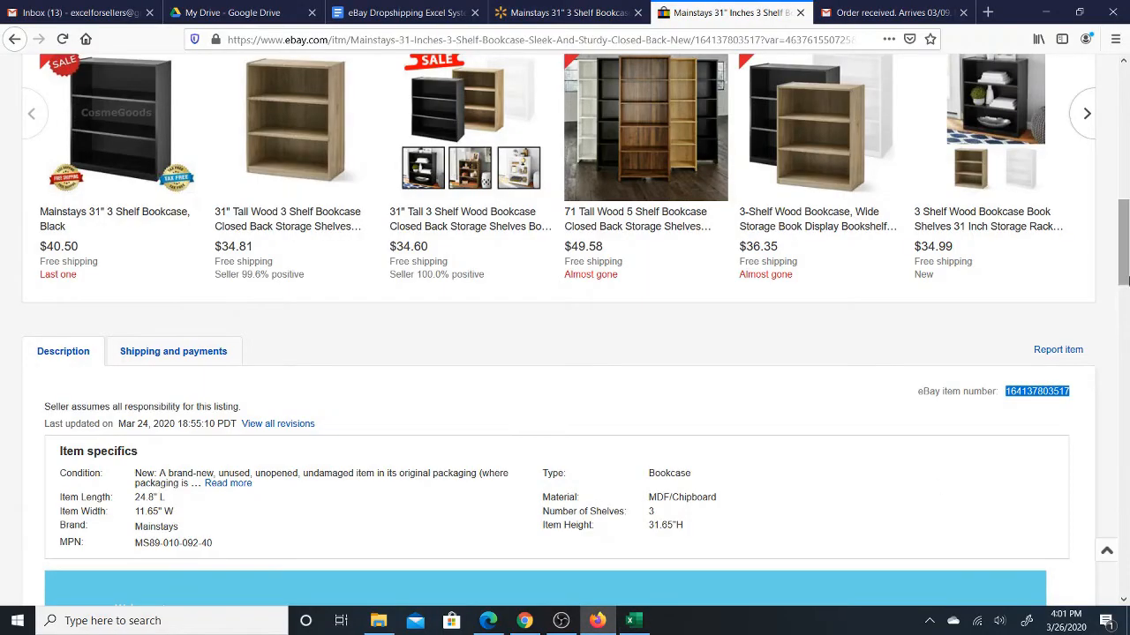
scroll(1121, 398, "up", 10)
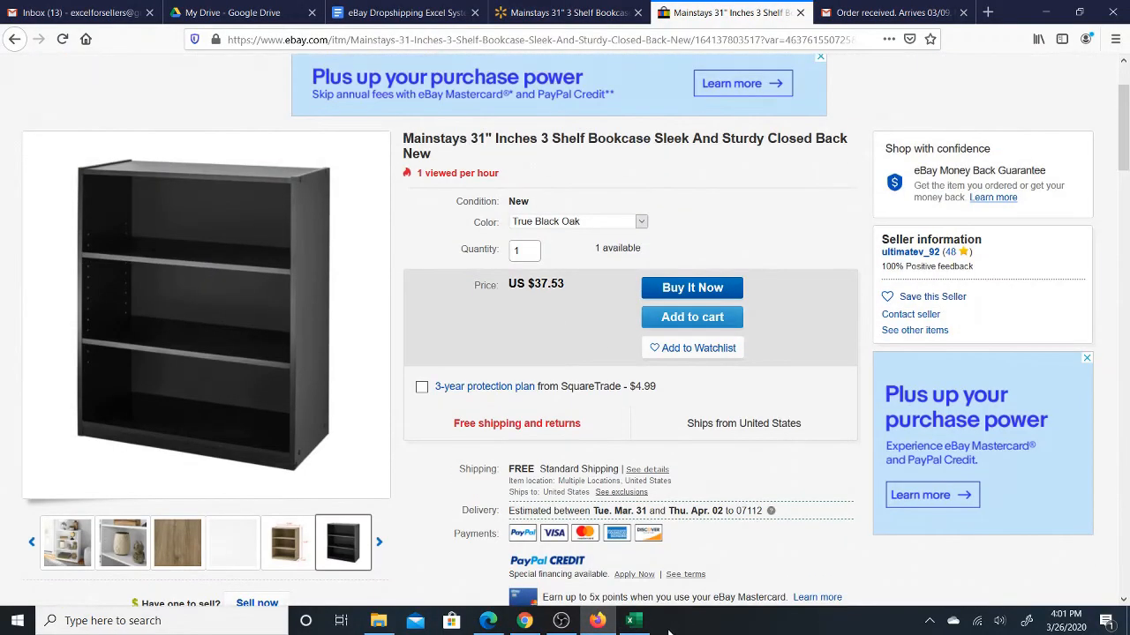
left_click(630, 621)
type("37")
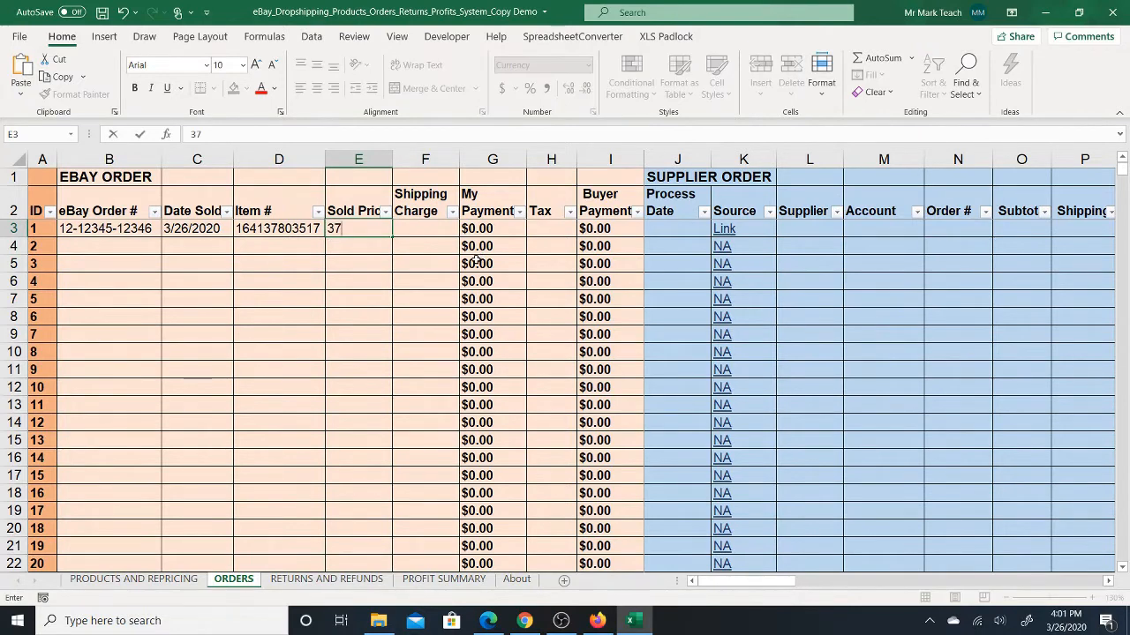
type(".53")
left_click(432, 231)
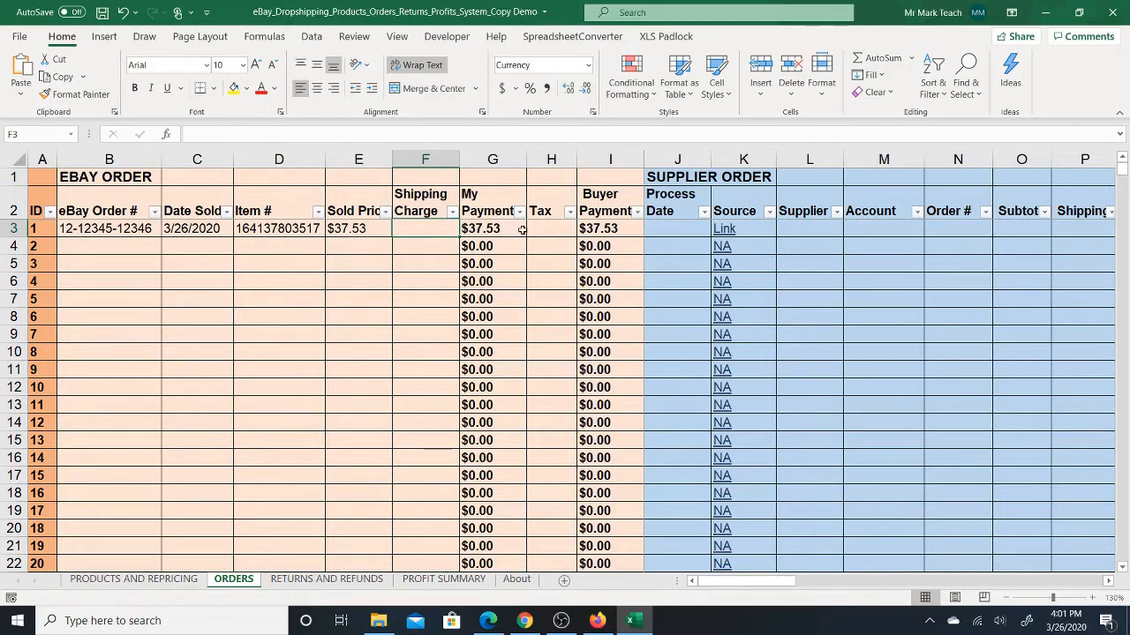
- Enter 1 as the first order's tax and inspect the My Payment and Buyer Payment formulas
left_click(499, 228)
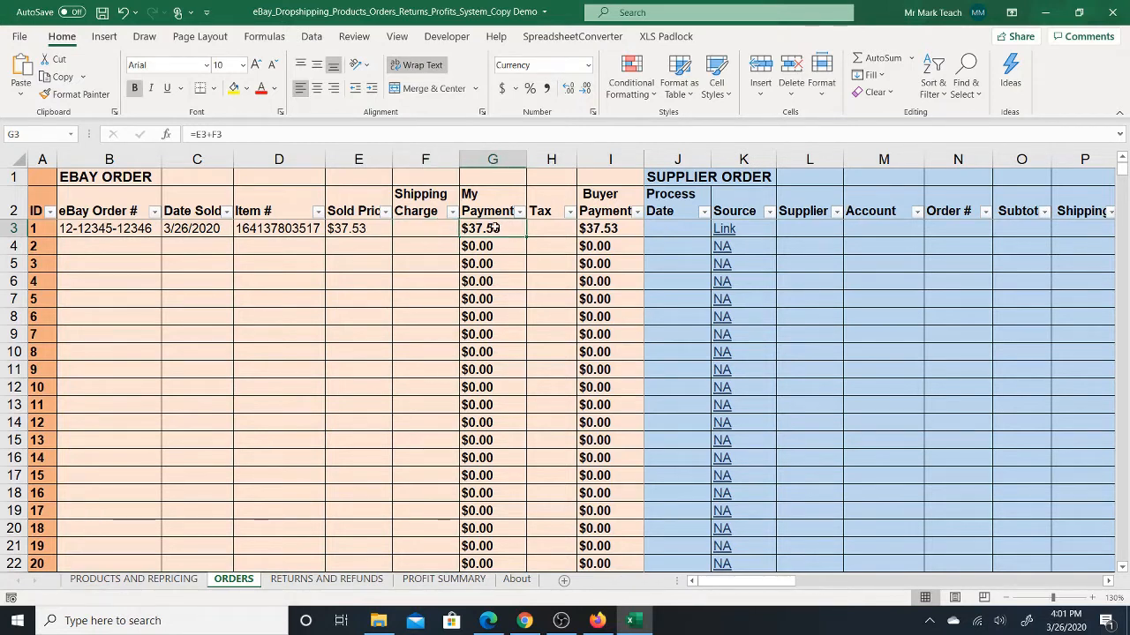
left_click(550, 228)
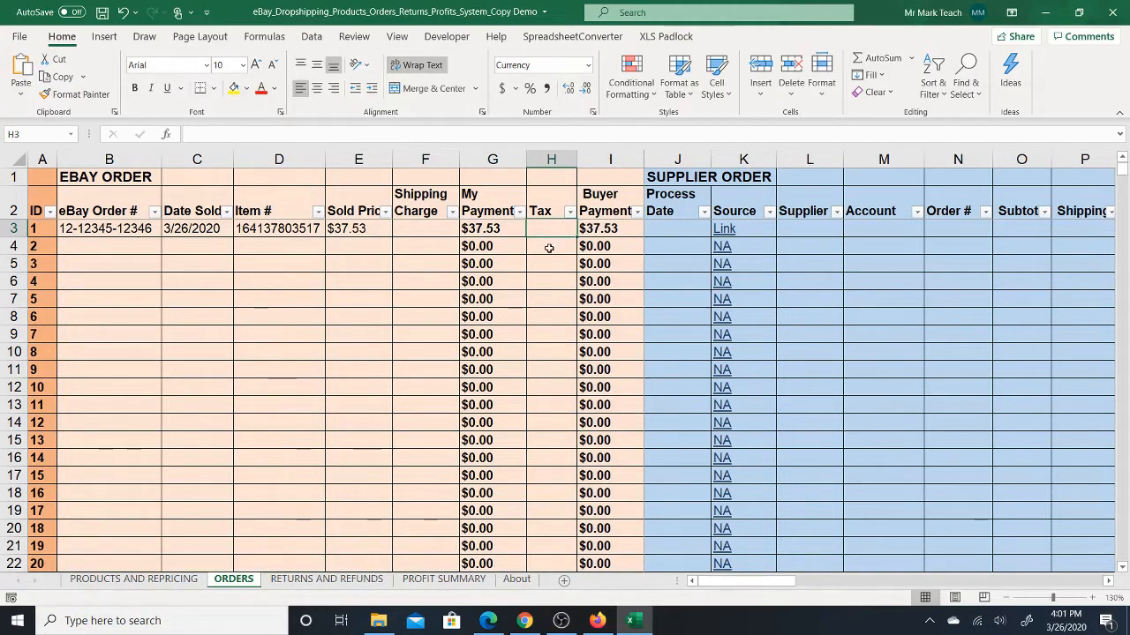
type("1")
key("Return")
left_click(553, 231)
left_click(679, 231)
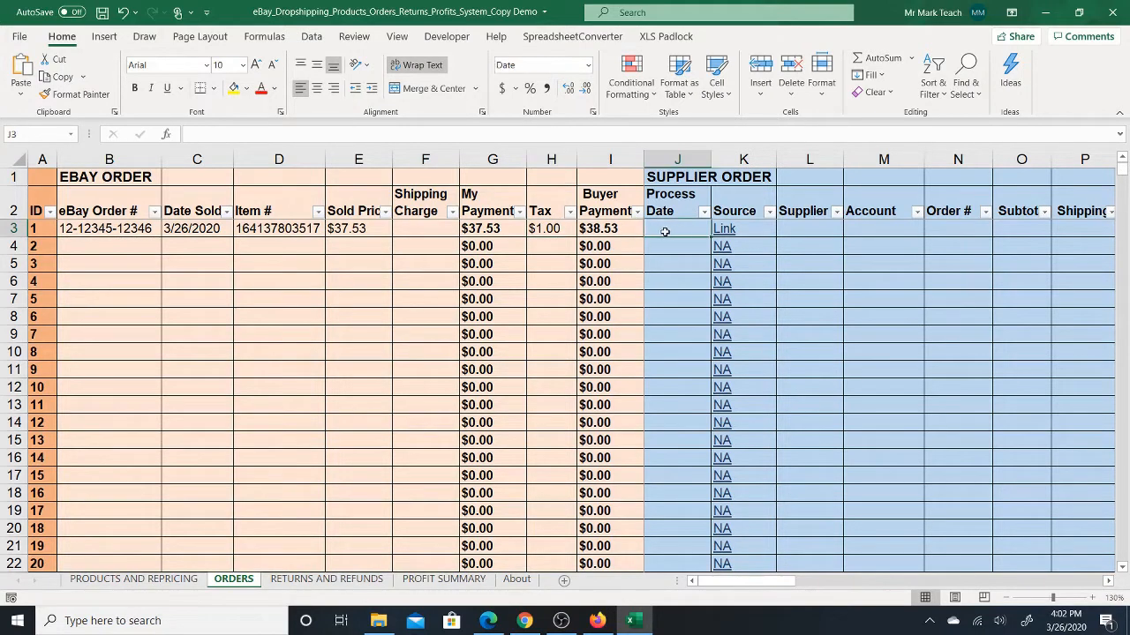
left_click(613, 230)
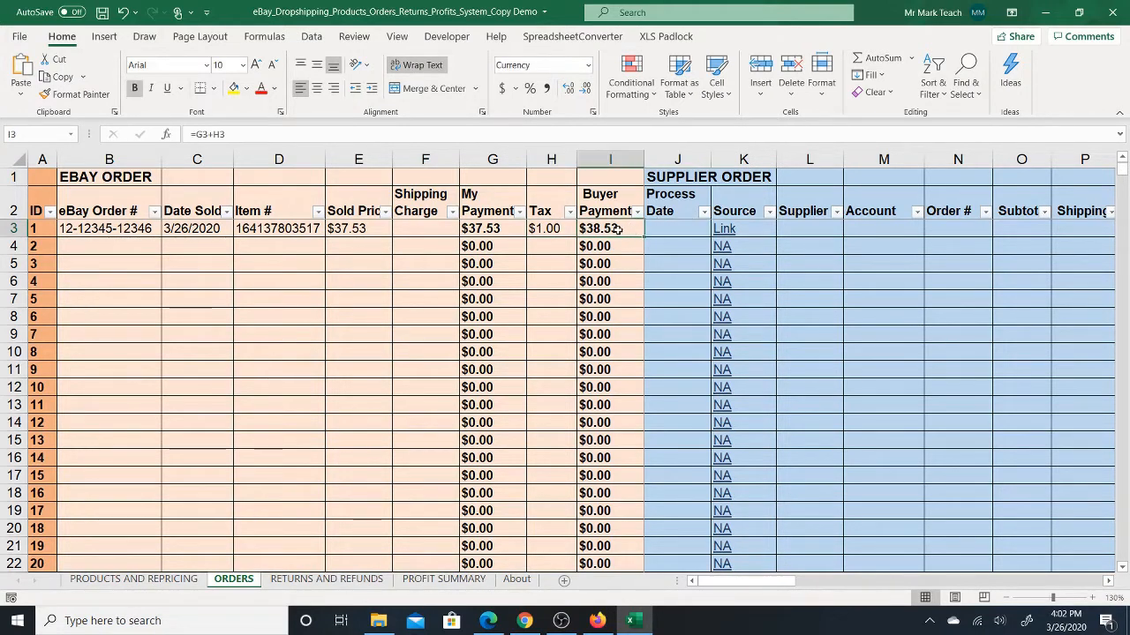
- Set the supplier order's Process Date to 3/26 for the first order
left_click(681, 233)
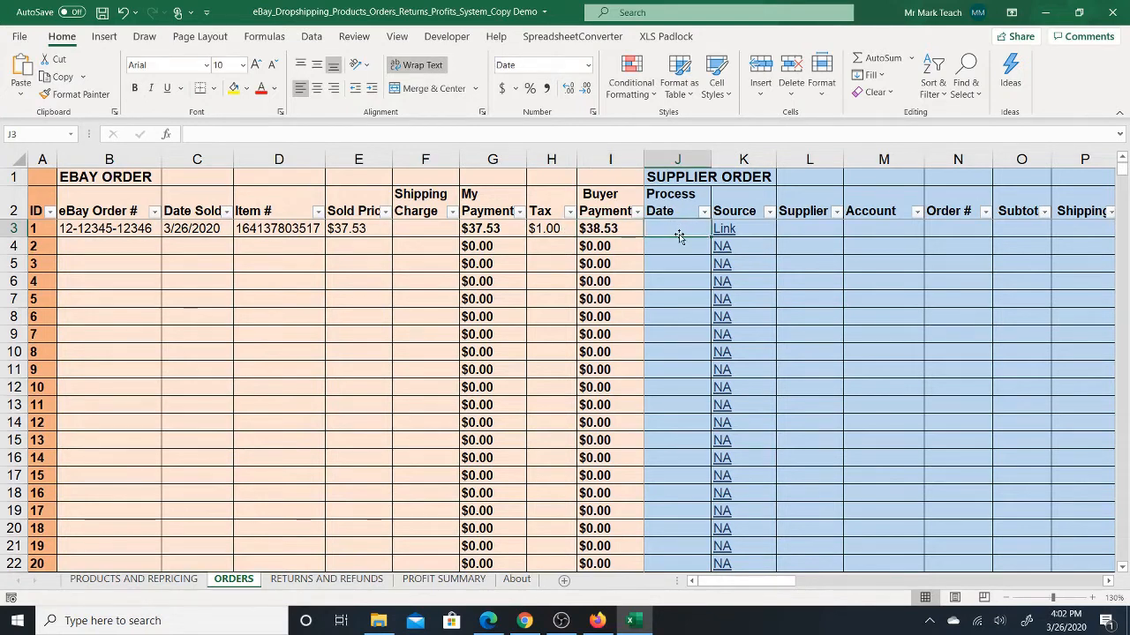
type("3")
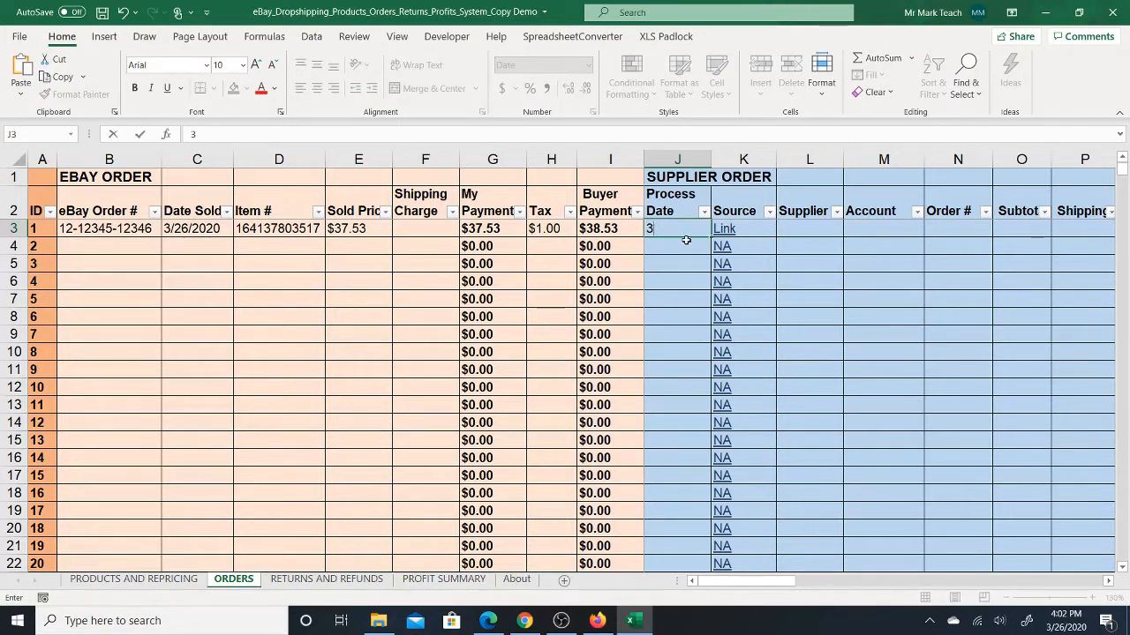
key("BackSpace")
type("3/26")
key("Tab")
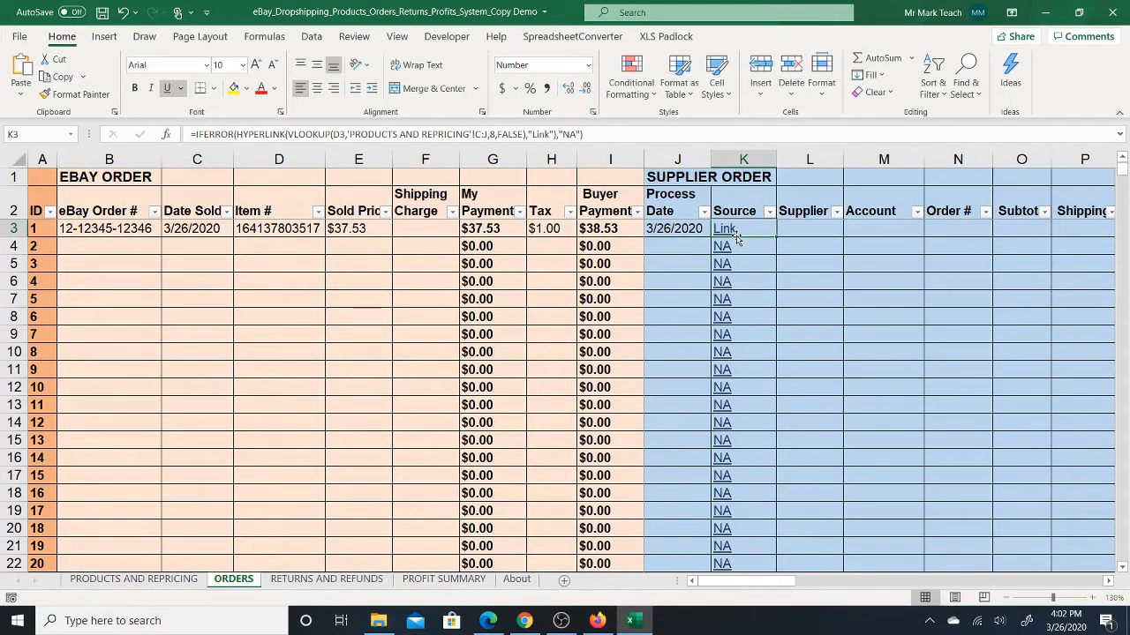
- Check the first order's item number and follow its Source link to the supplier's product page in Chrome
left_click(290, 230)
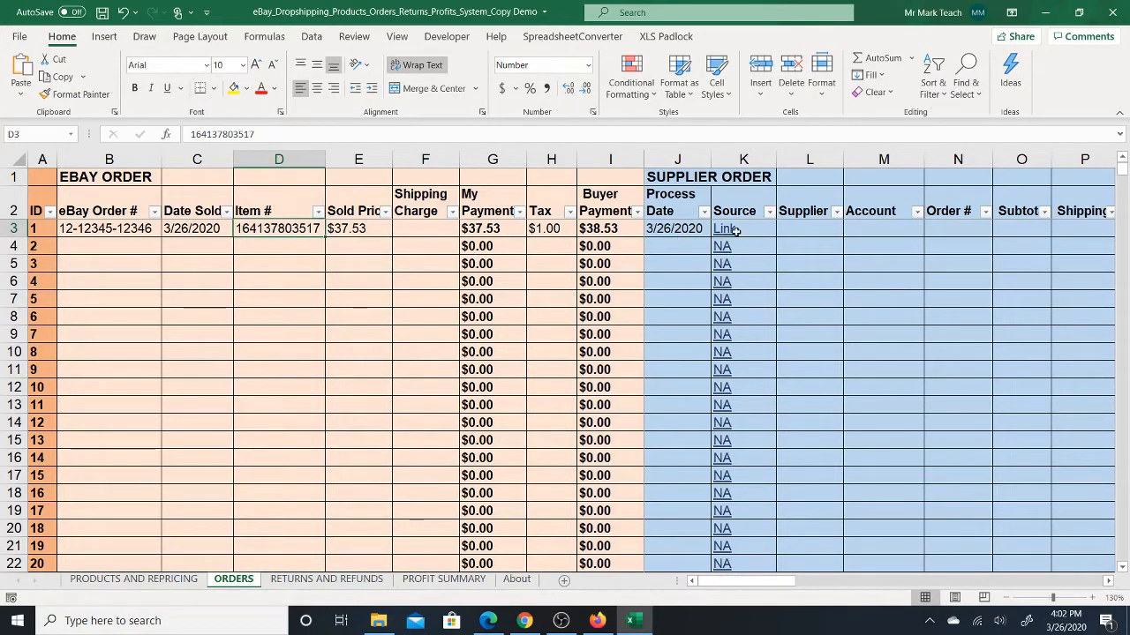
mouse_move(735, 231)
key("Right")
key("Right")
key("Right")
key("Right")
key("Right")
key("Right")
key("Right")
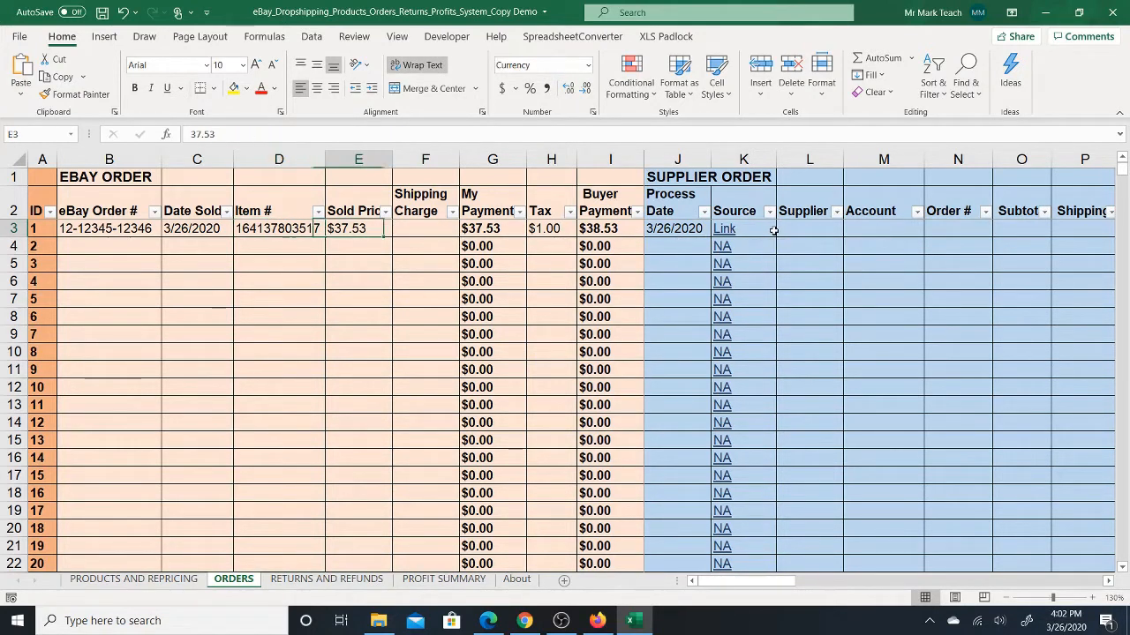
left_click(725, 232)
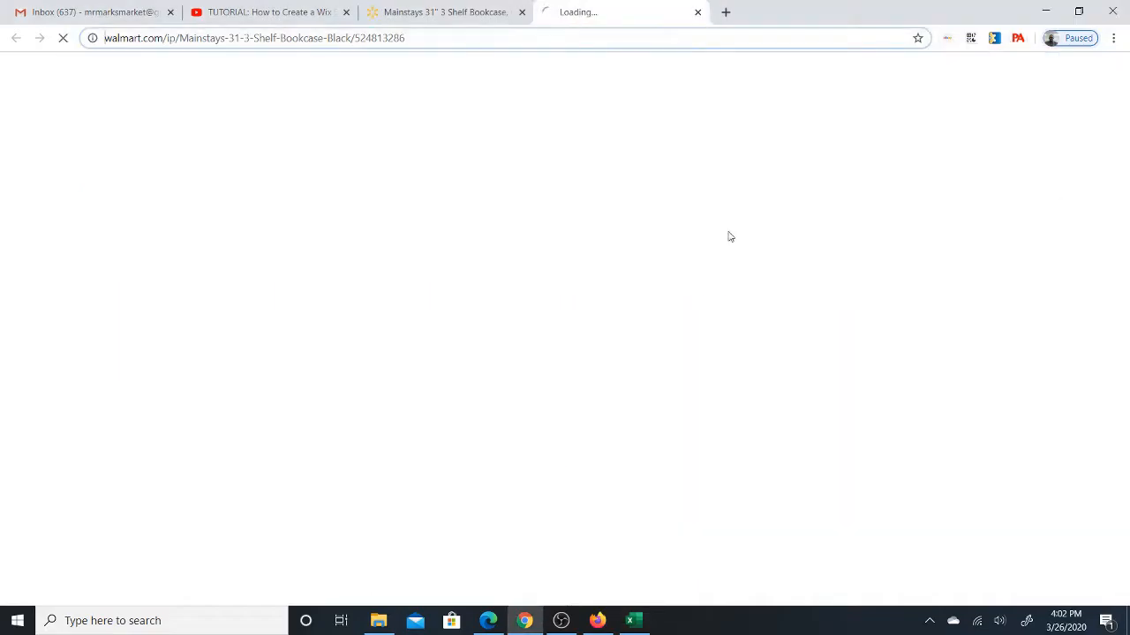
- Compare the product's entry on the PRODUCTS AND REPRICING sheet with the Walmart page in Chrome, and return to the ORDERS sheet
left_click(628, 618)
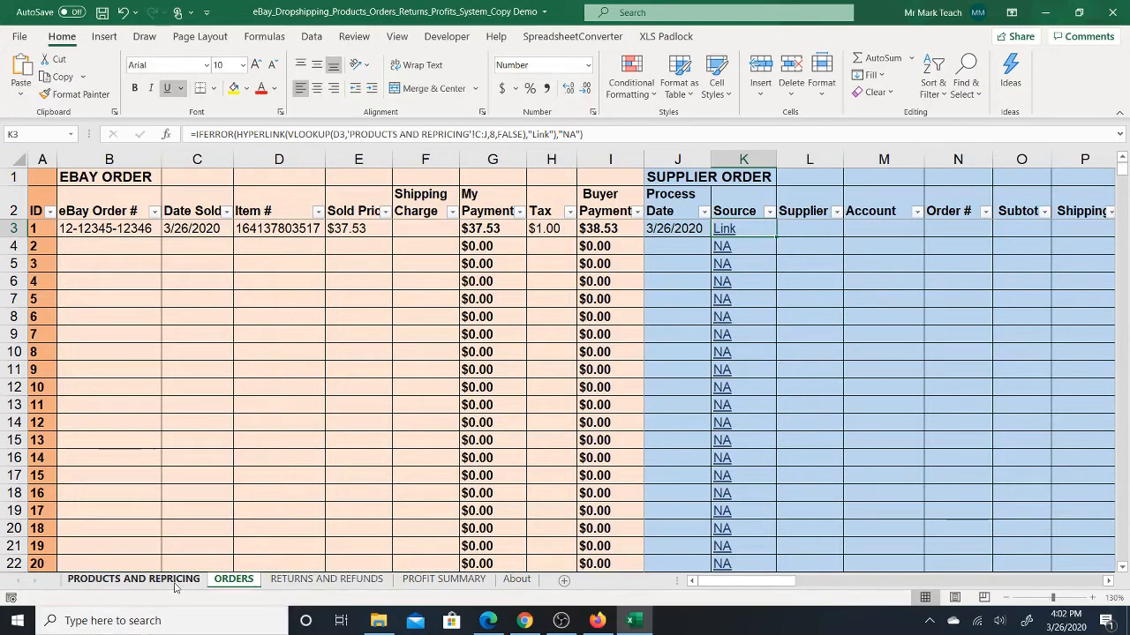
left_click(134, 579)
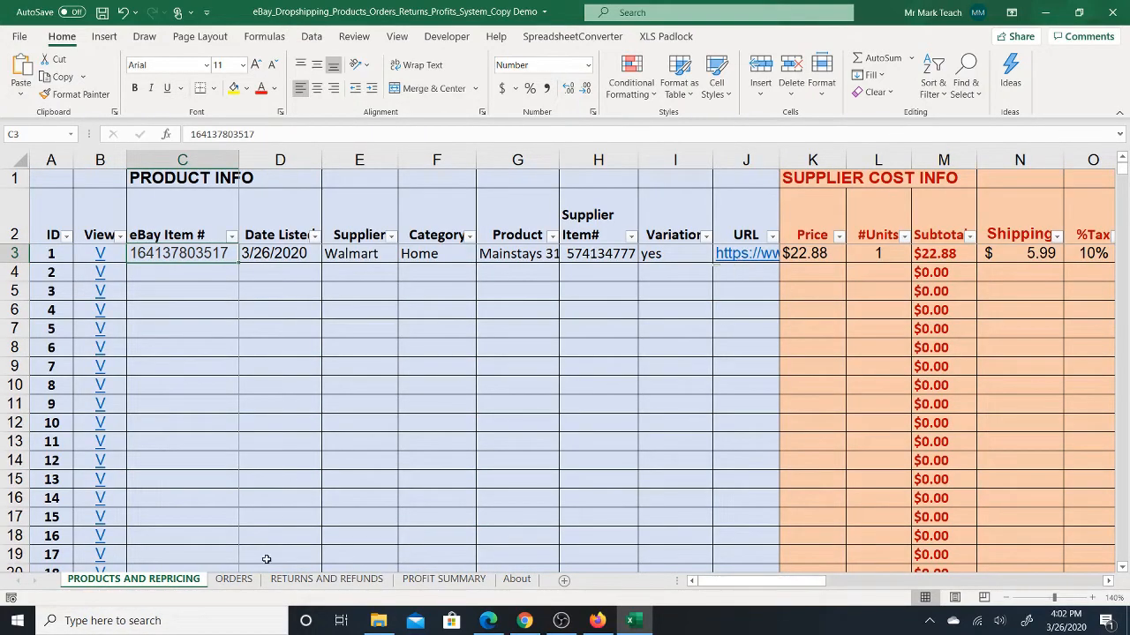
left_click(235, 579)
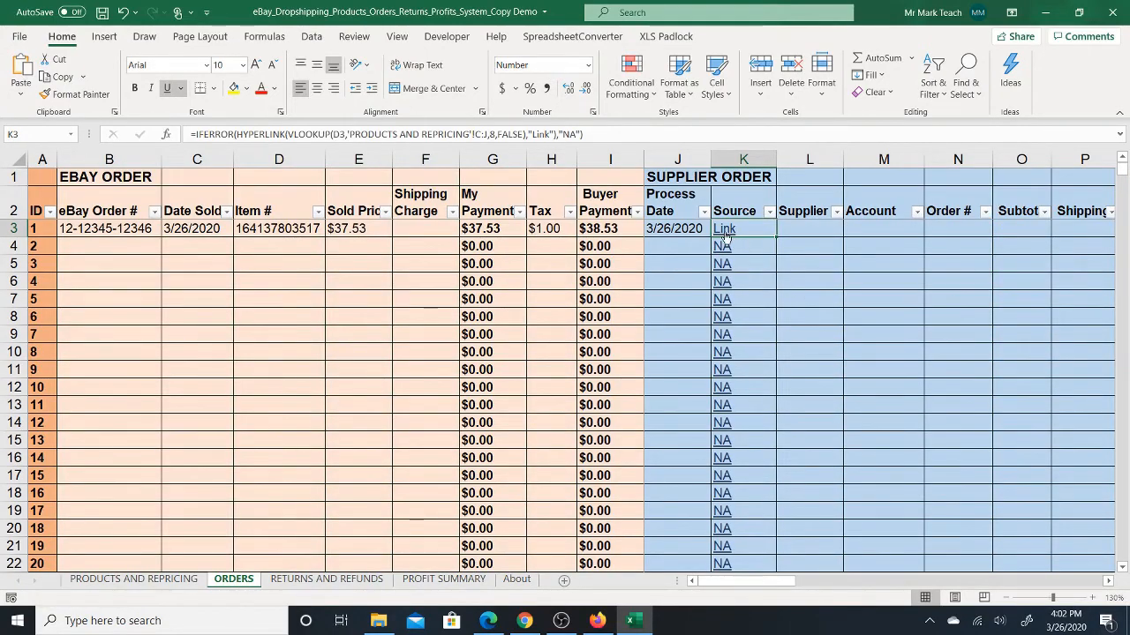
left_click(526, 622)
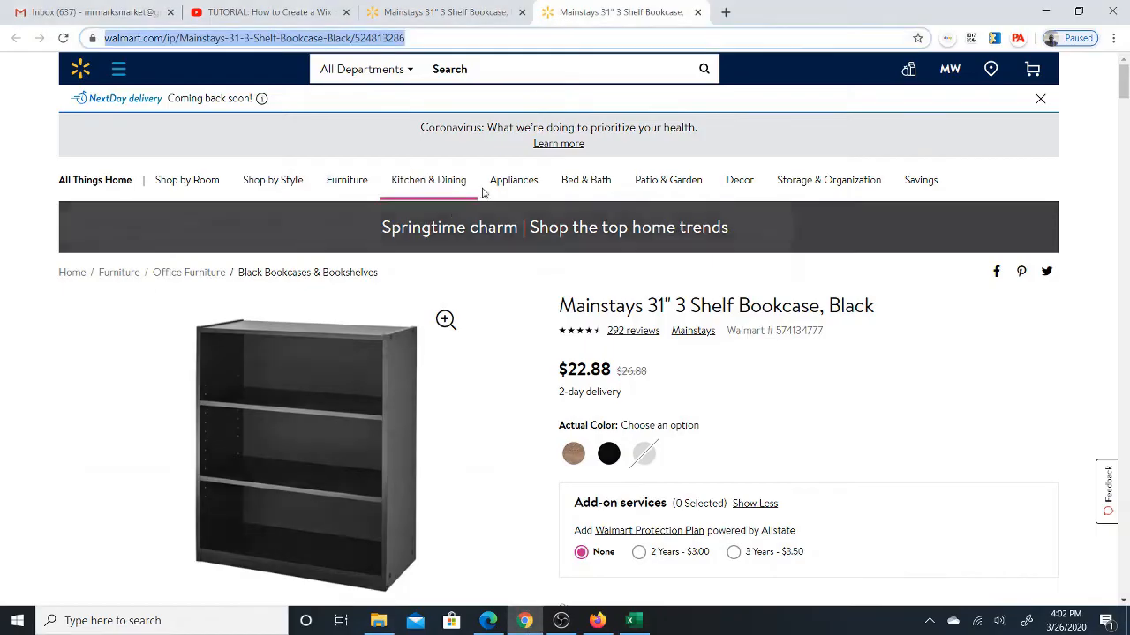
left_click(632, 620)
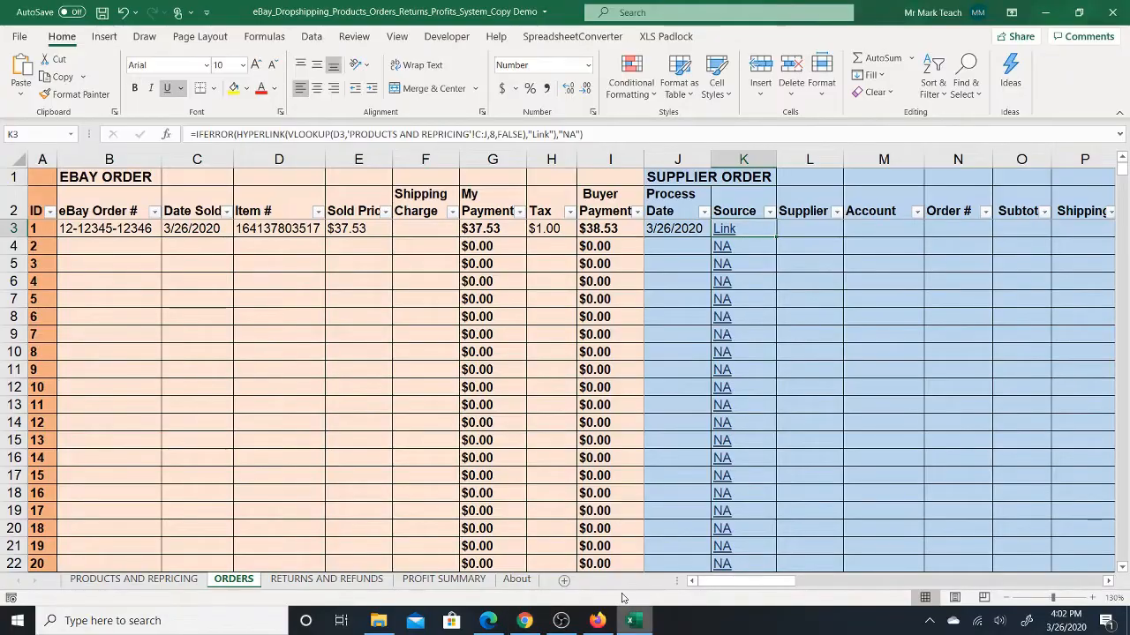
- Enter Walmart as the first order's supplier and select the order's Account cell
left_click(812, 226)
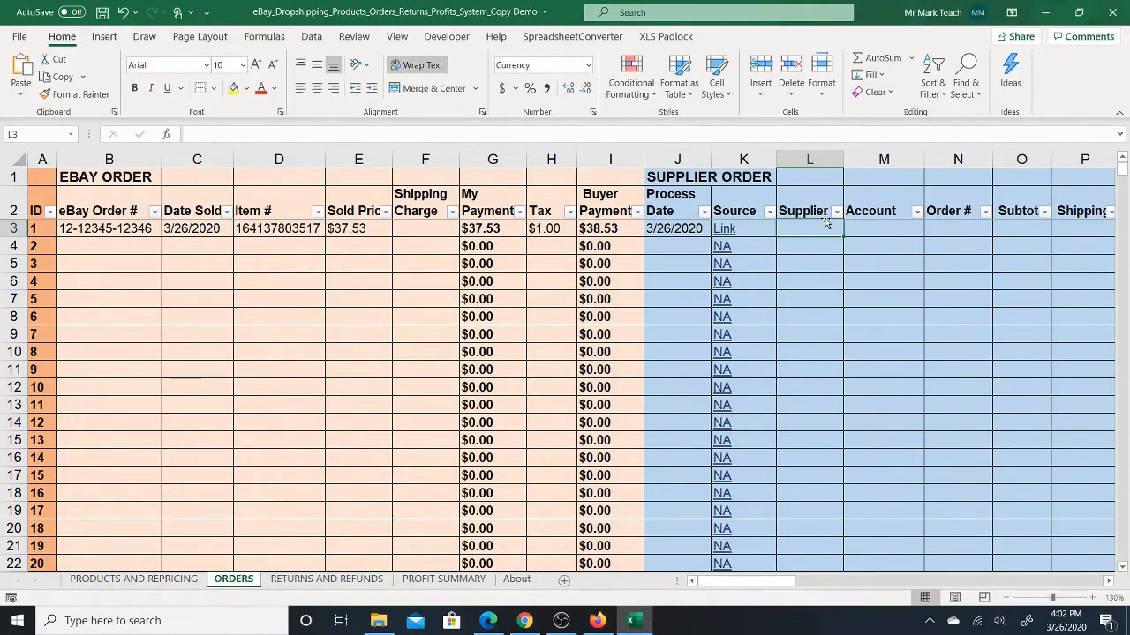
type("Wa")
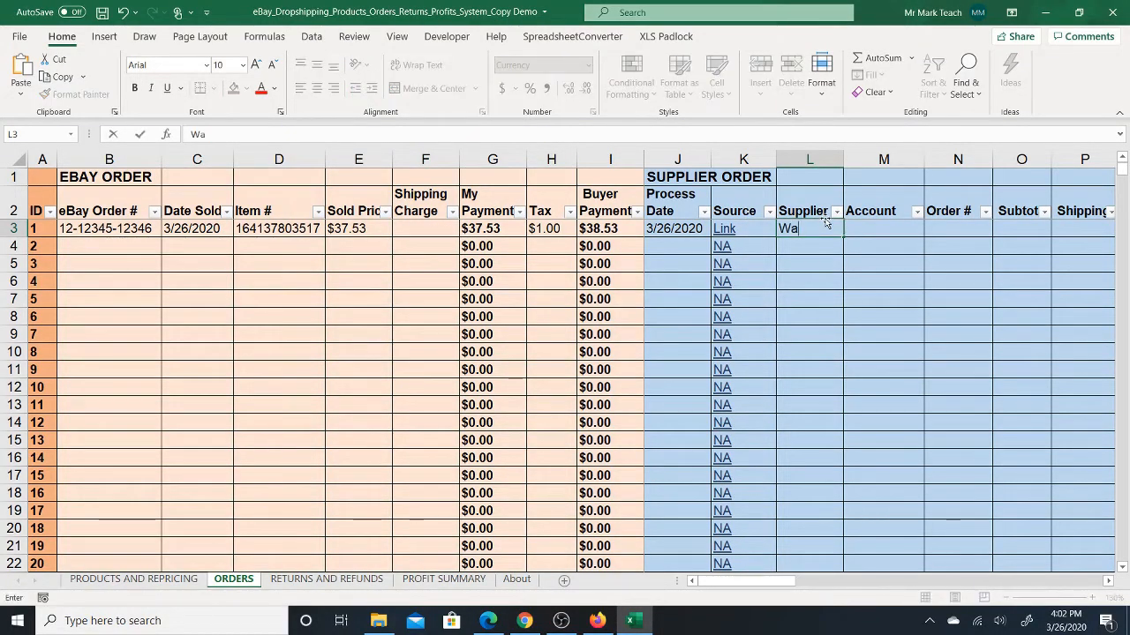
type("lmart")
key("Tab")
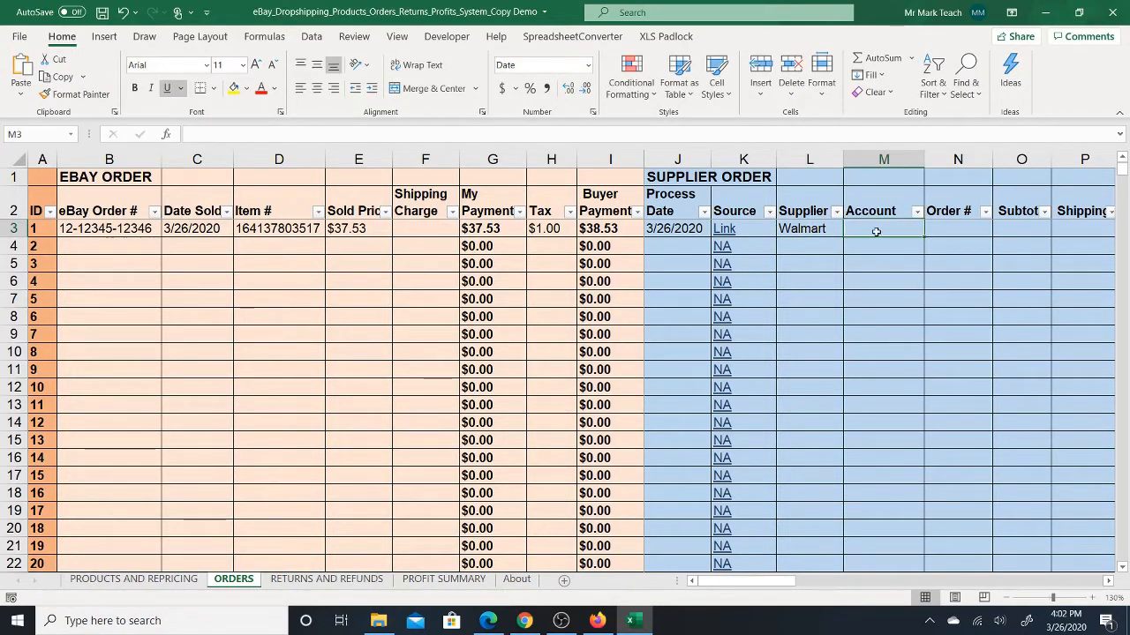
left_click(812, 230)
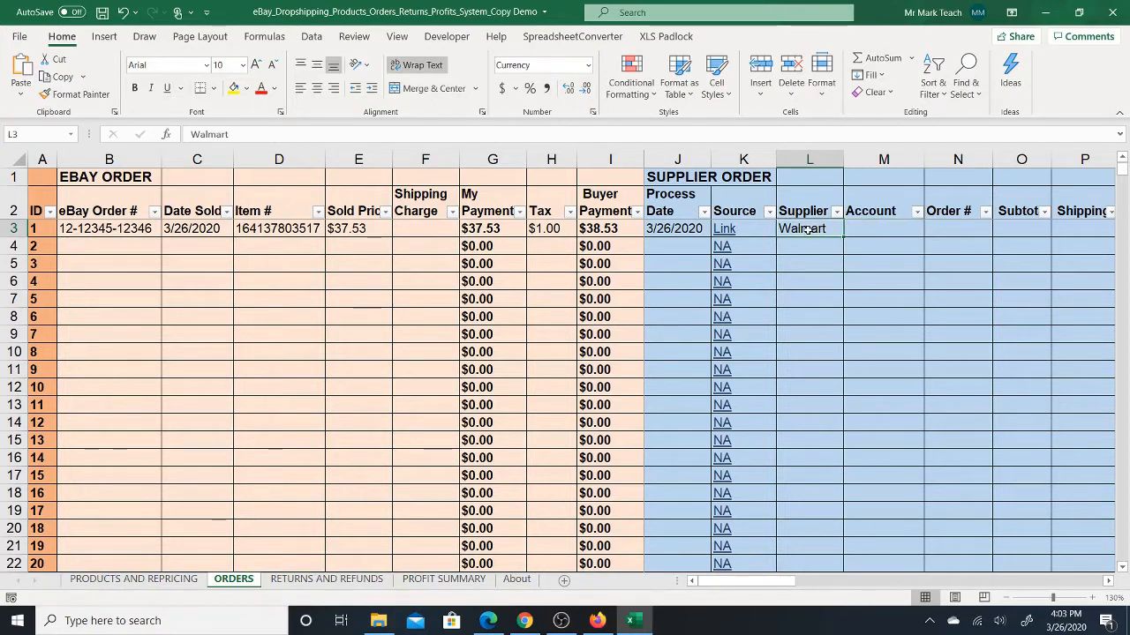
left_click(890, 230)
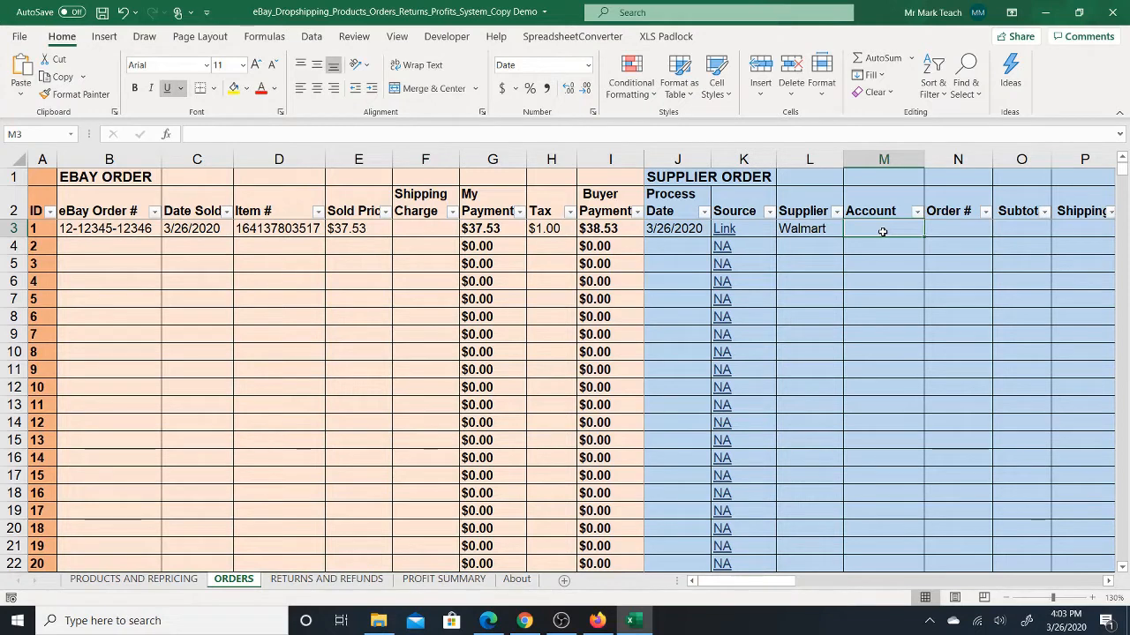
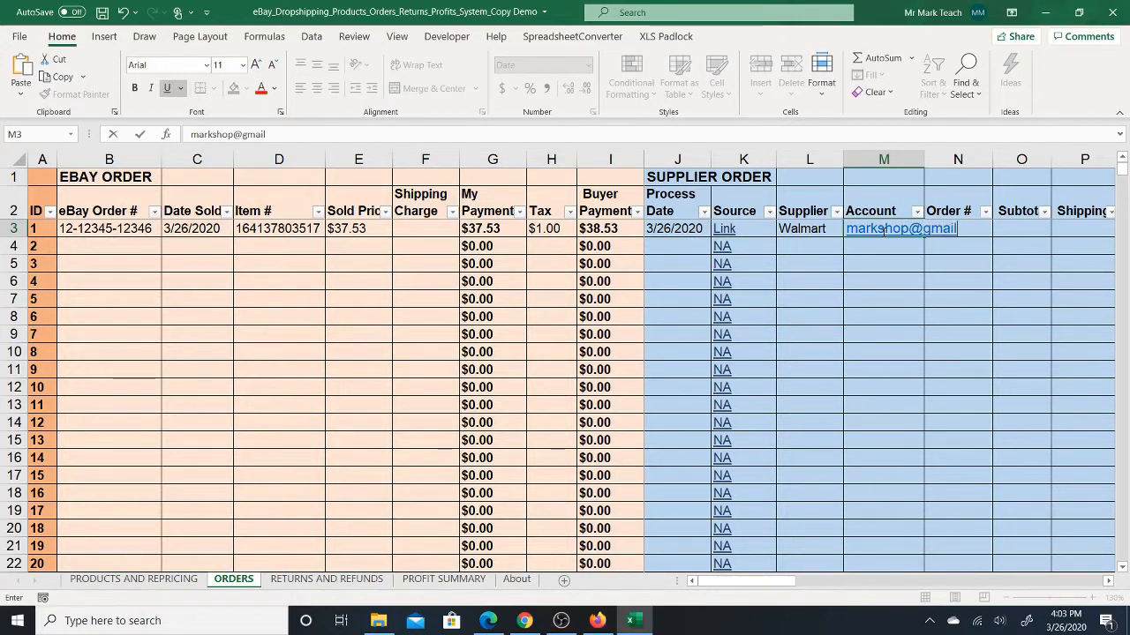
- Fill in the first supplier order's Account cell with the buying account's e-mail address
key("Tab")
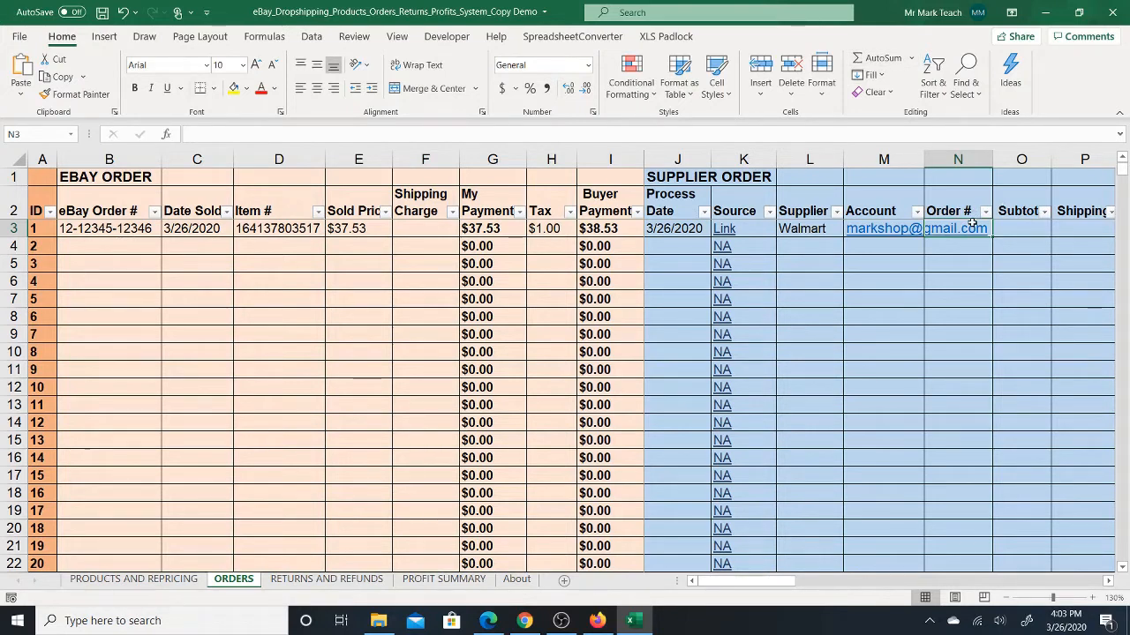
- Enter the supplier's order number in the first order's supplier Order # cell
type("123")
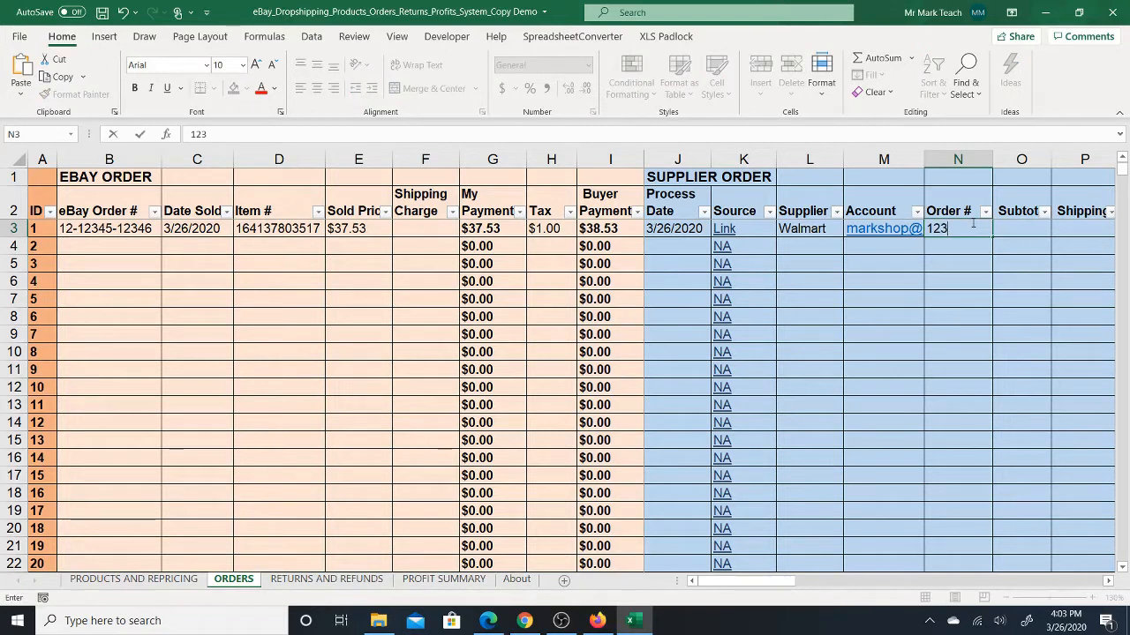
type("45")
left_click(1015, 228)
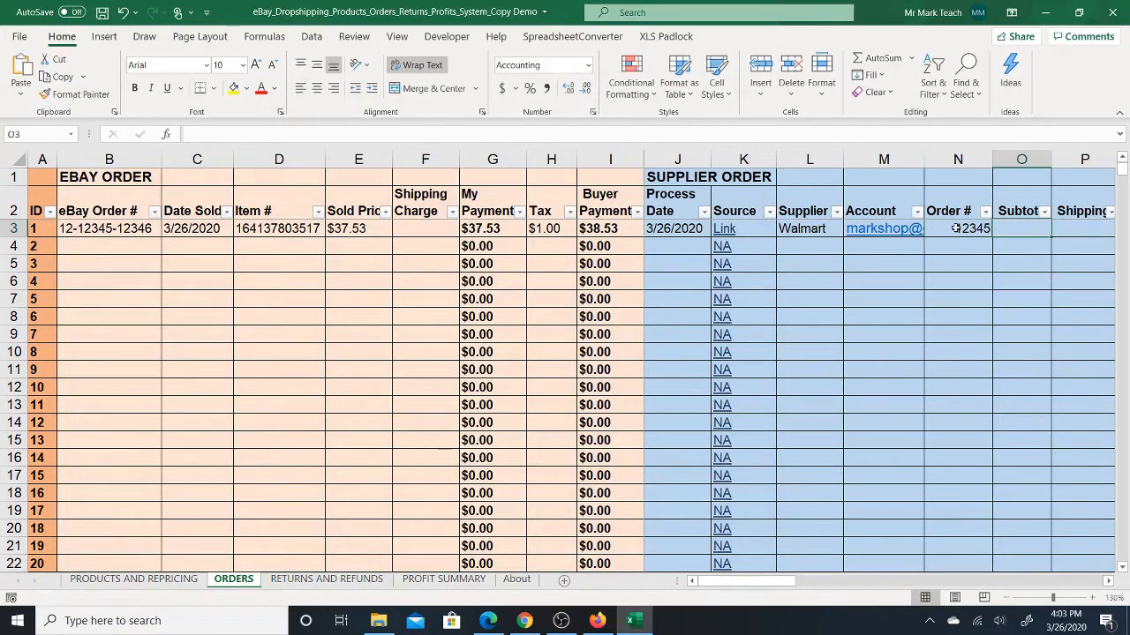
left_click(954, 228)
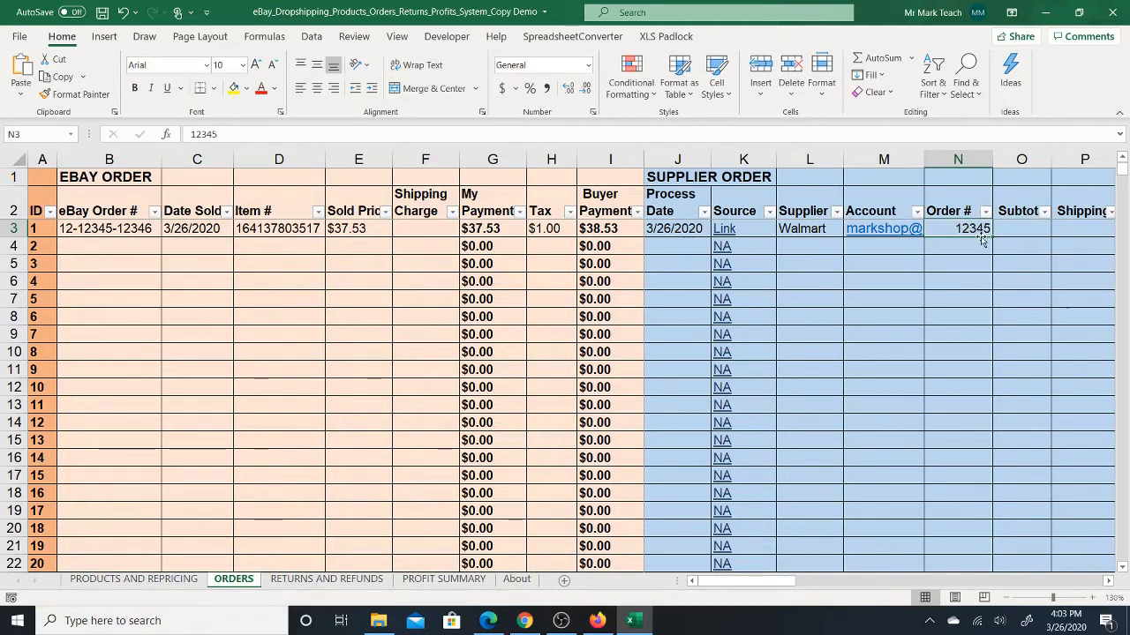
- Look up the bookcase's price on the Walmart page in Firefox and enter 22.88 as the supplier order's Subtotal in Excel
left_click(1016, 228)
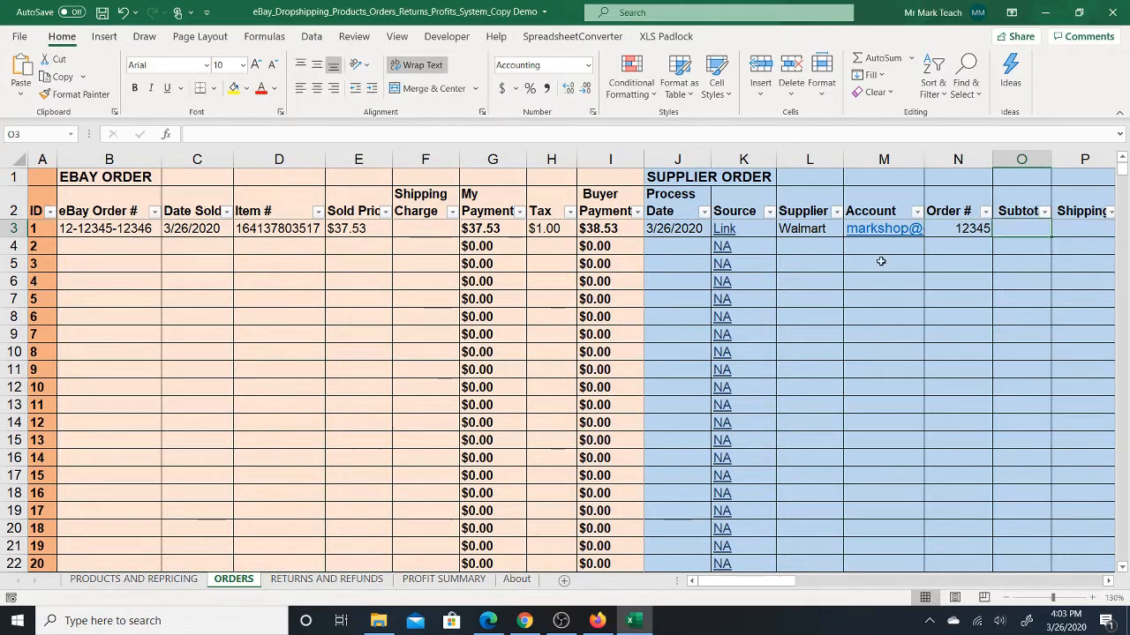
left_click(598, 620)
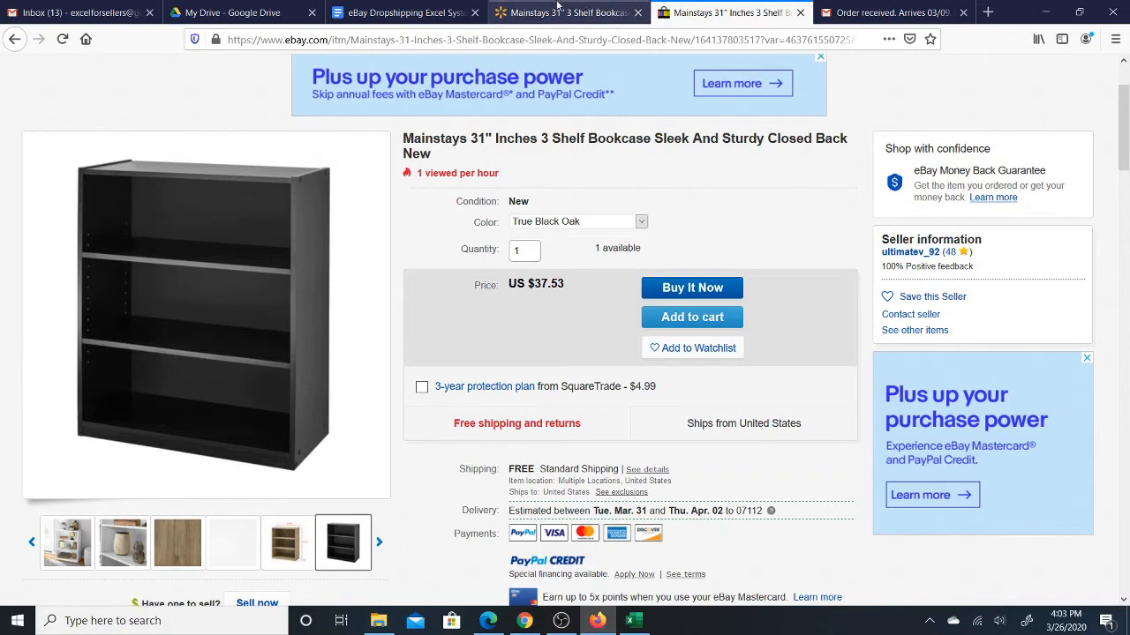
left_click(557, 9)
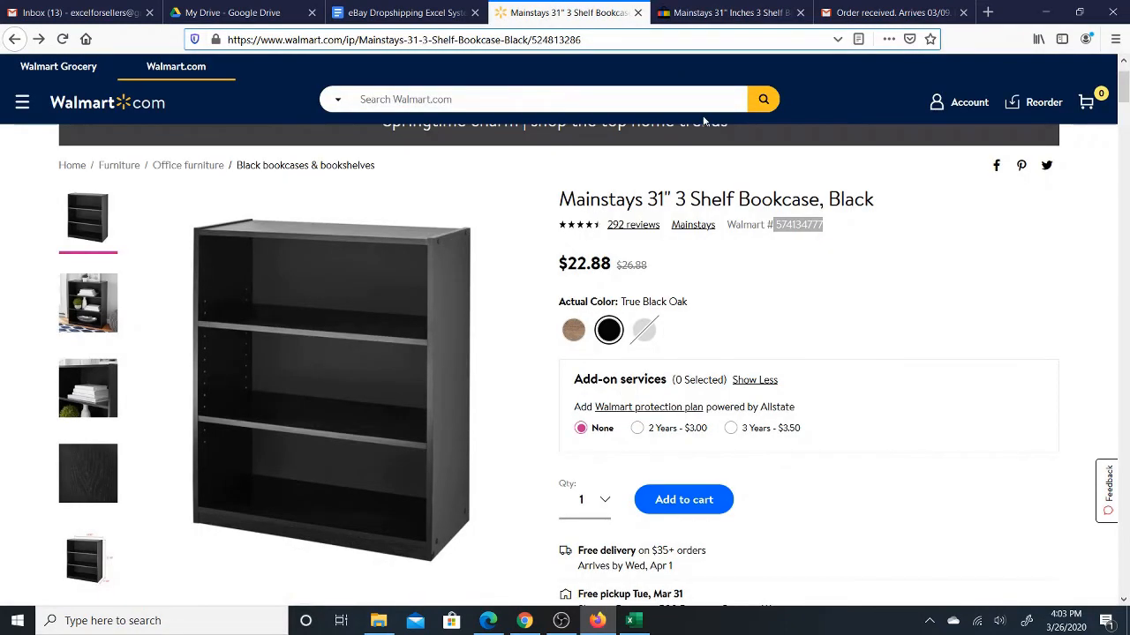
left_click(631, 620)
type("22.88")
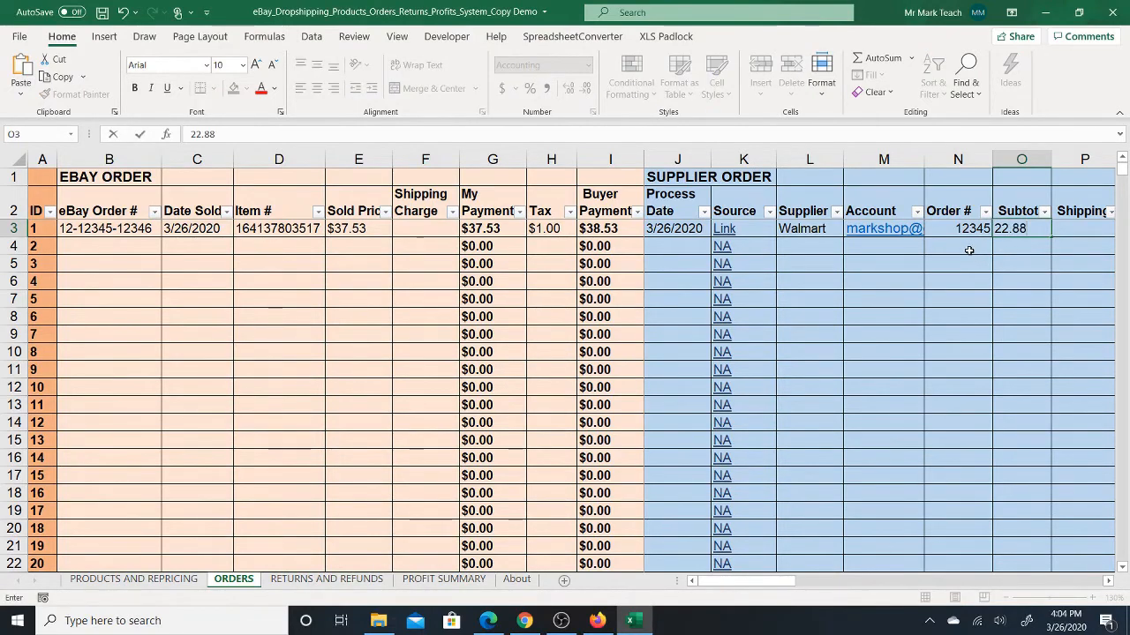
key("Tab")
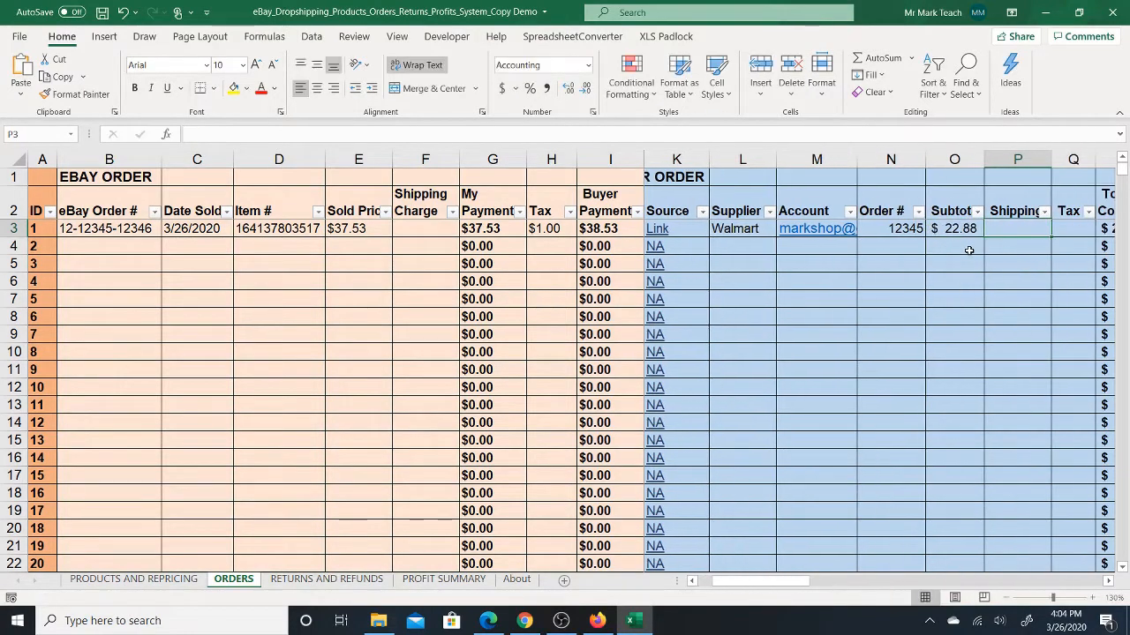
- Set the first supplier order's Shipping to 5.99 and its Tax to 2
type("5.9")
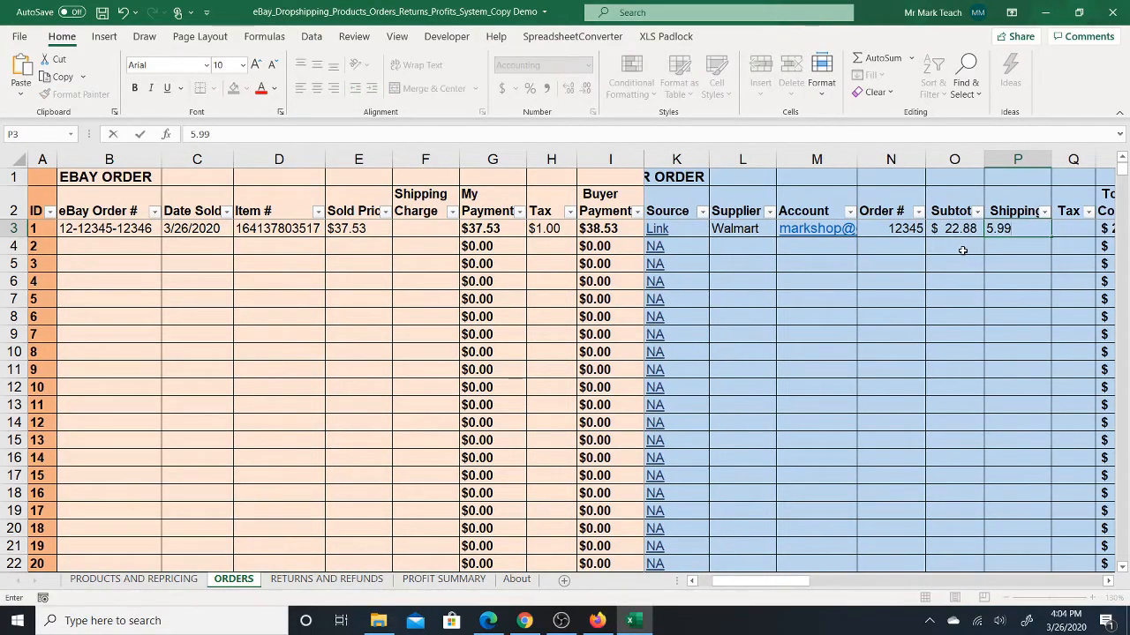
type("9")
key("Tab")
key("Tab")
key("Tab")
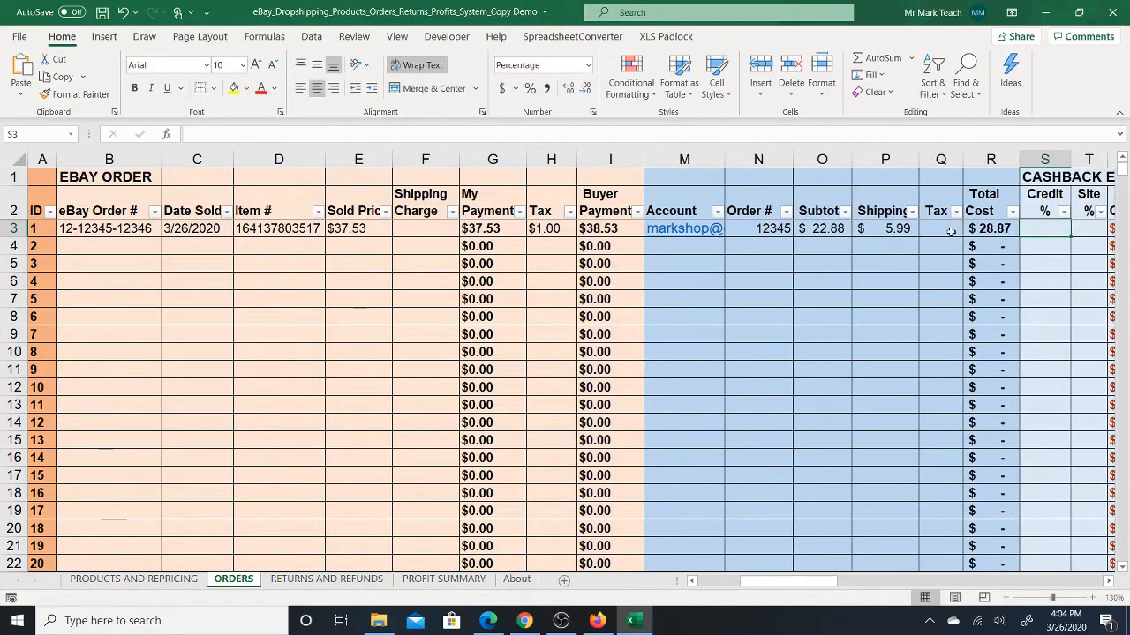
left_click(950, 232)
type("2")
key("Tab")
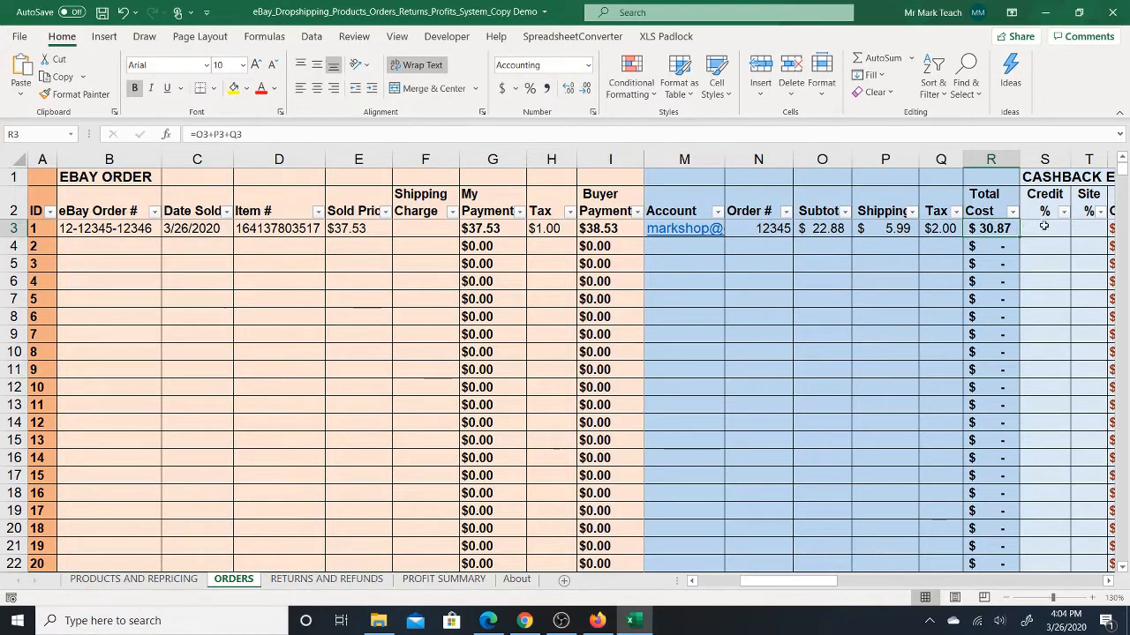
- Enter the first order's cashback rates, with Credit % at 5% and Site % at 10%
key("Tab")
key("Tab")
key("Tab")
key("Tab")
key("Tab")
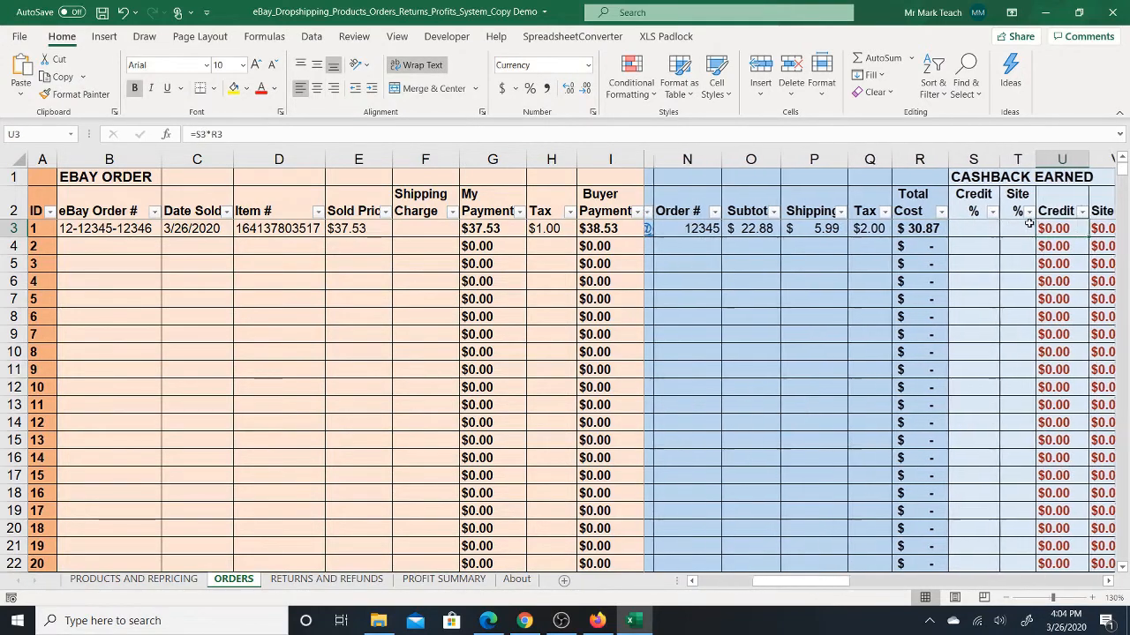
key("Tab")
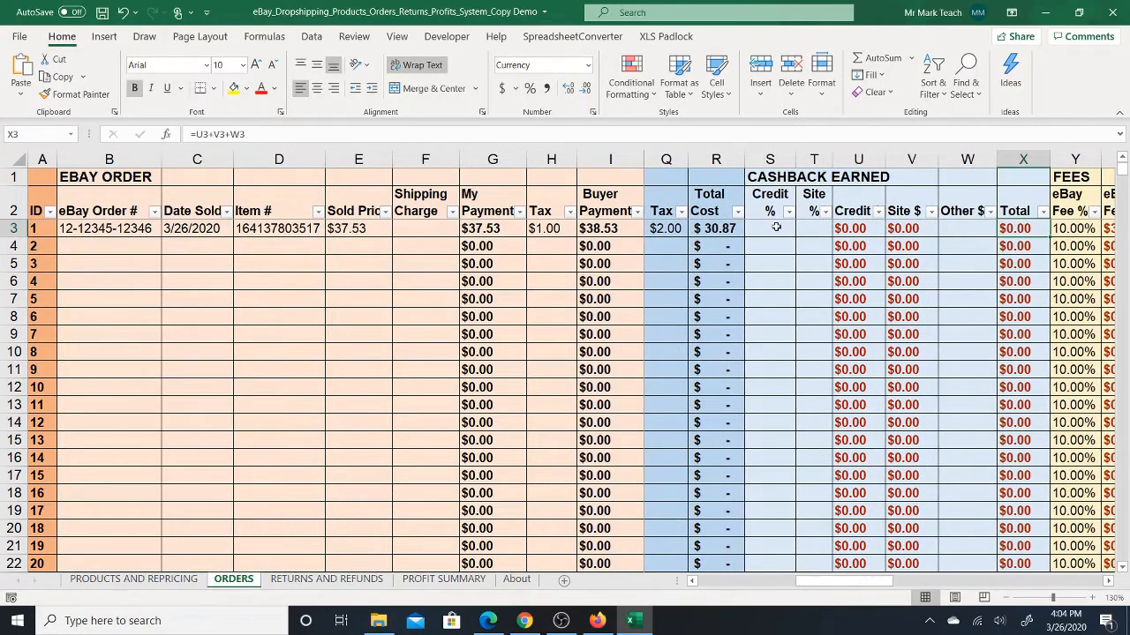
left_click(789, 228)
type("5")
key("Tab")
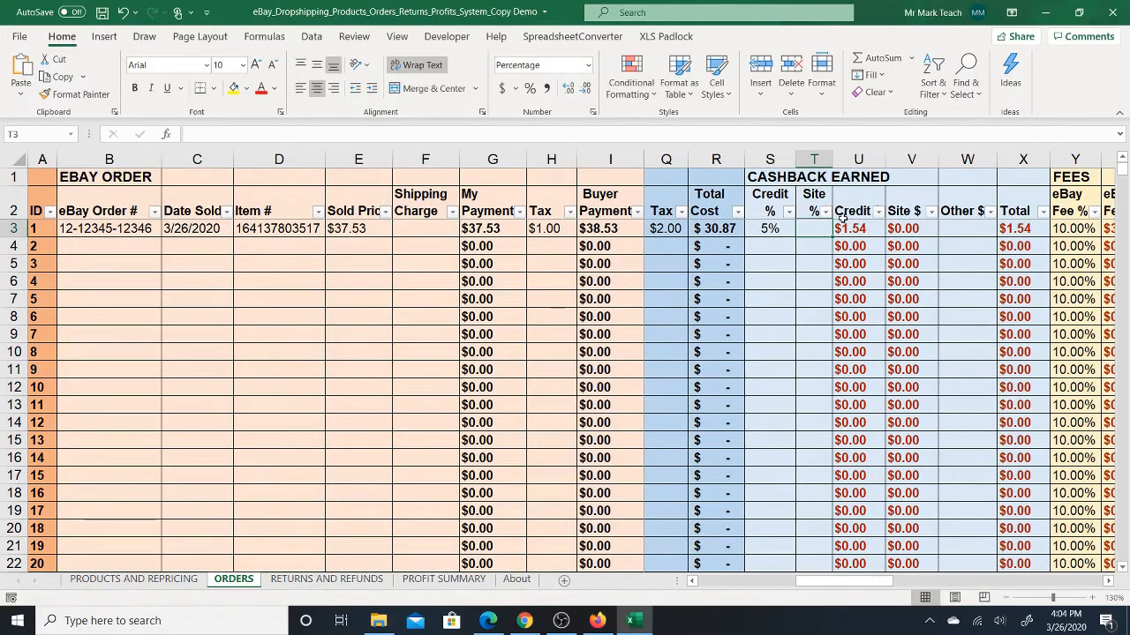
type("10")
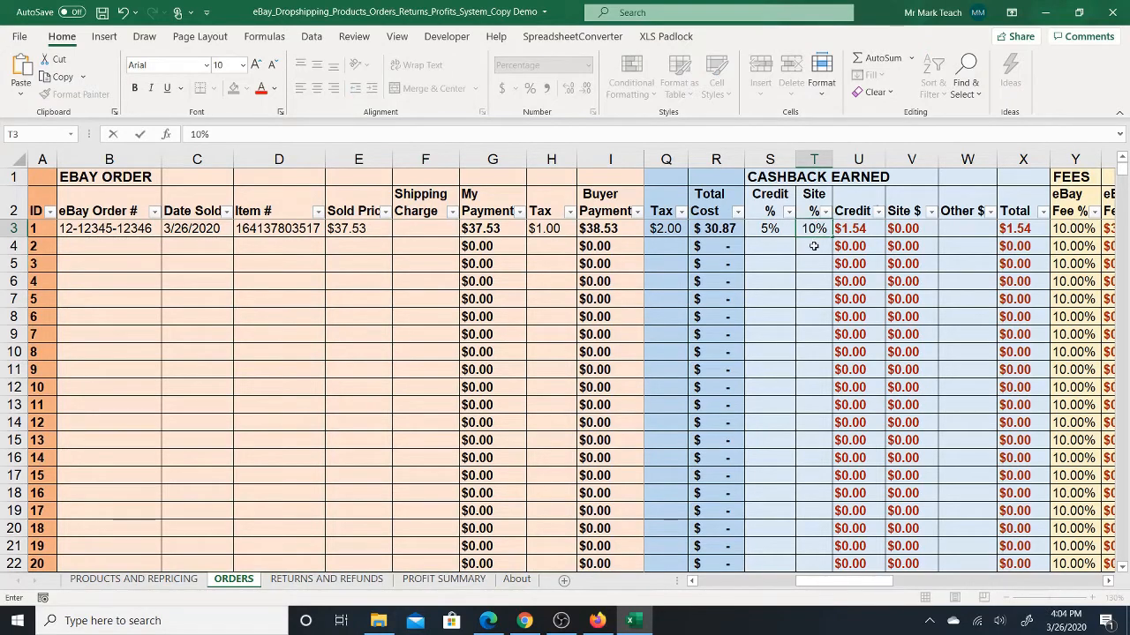
key("Return")
- Examine how the first order's cashback rates feed the Credit, Site $ and Total amounts, and check the Other $ cell
left_click(814, 230)
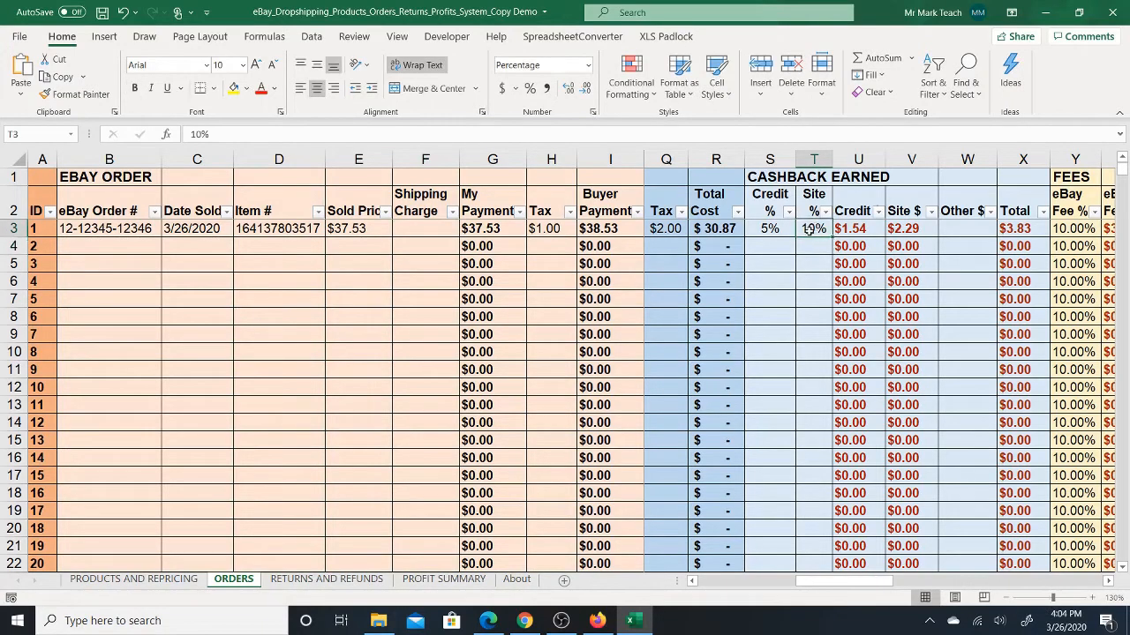
left_click(770, 229)
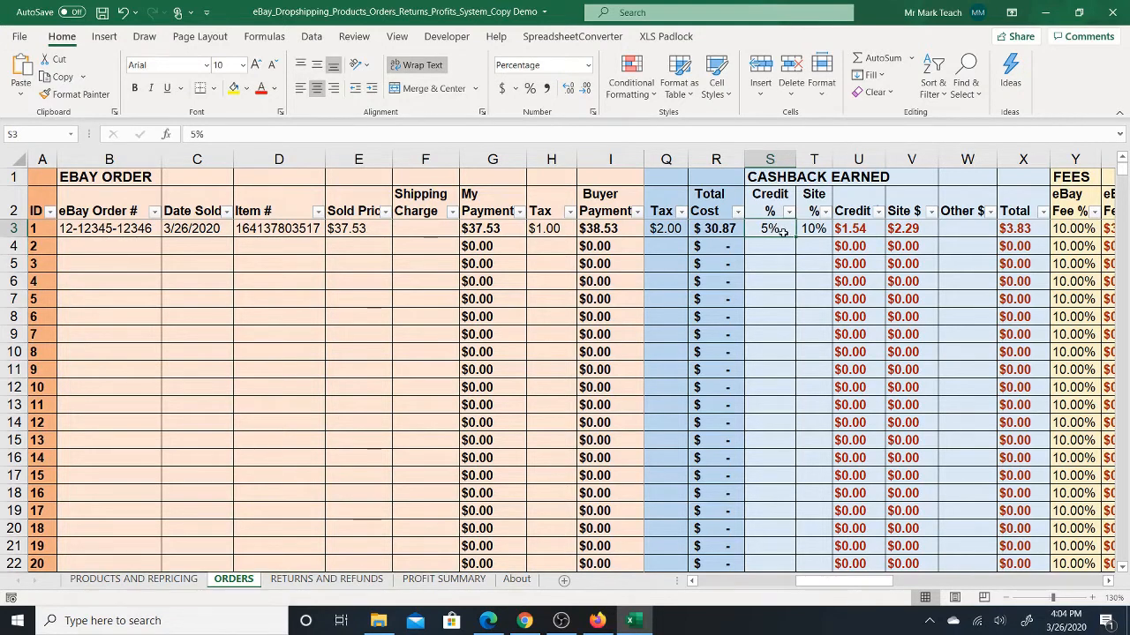
left_click(729, 231)
left_click(812, 227)
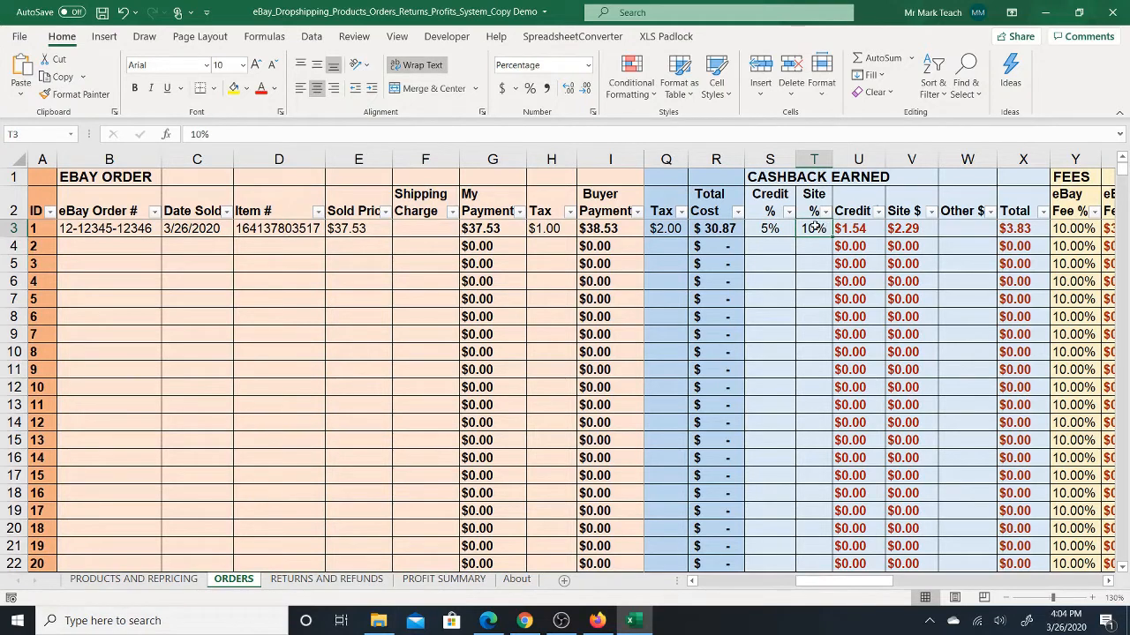
left_click(852, 230)
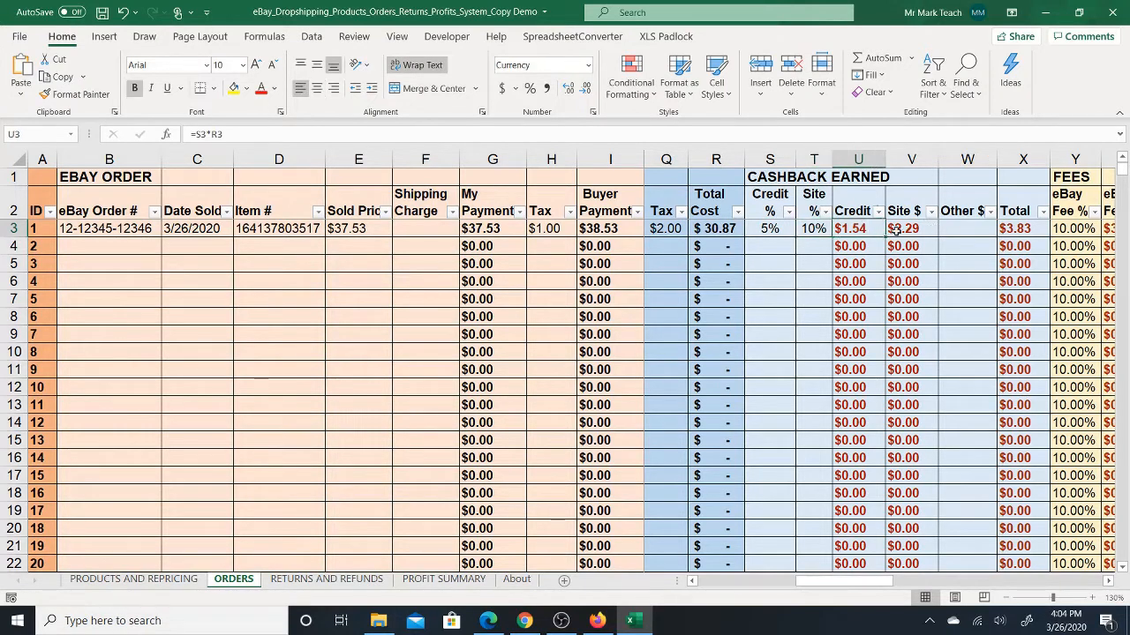
left_click(907, 230)
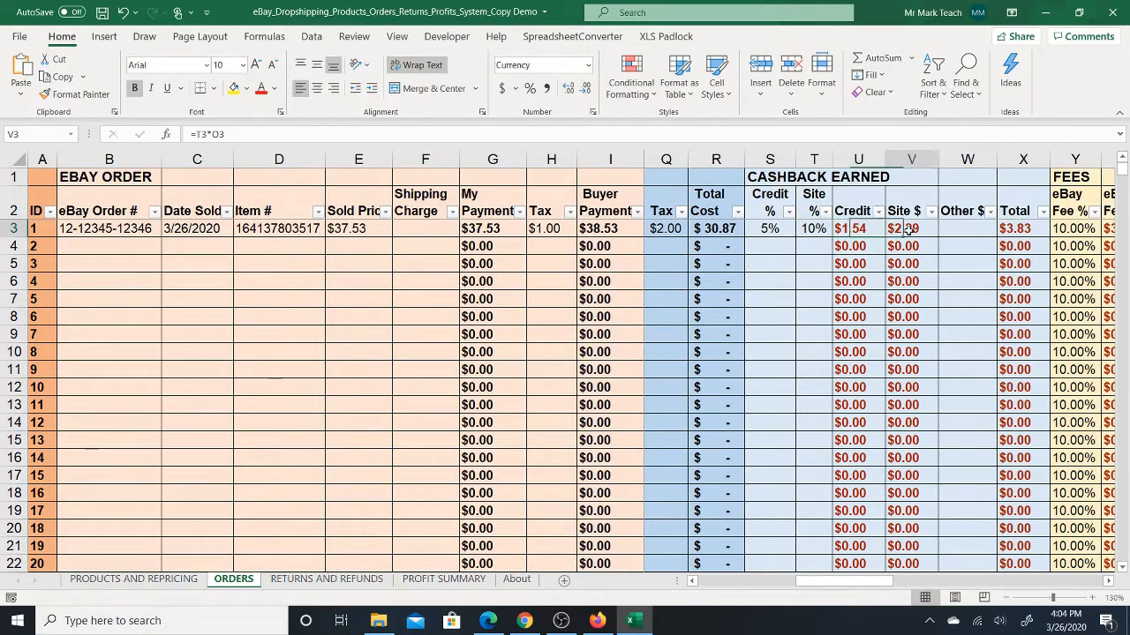
left_click(1017, 228)
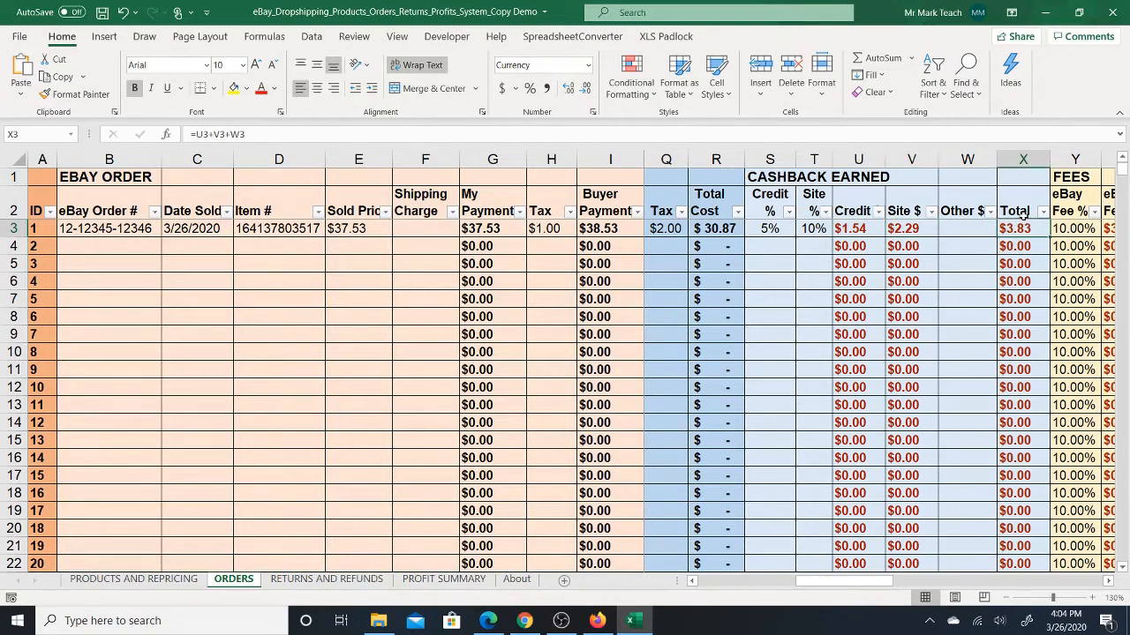
left_click_drag(749, 229, 809, 228)
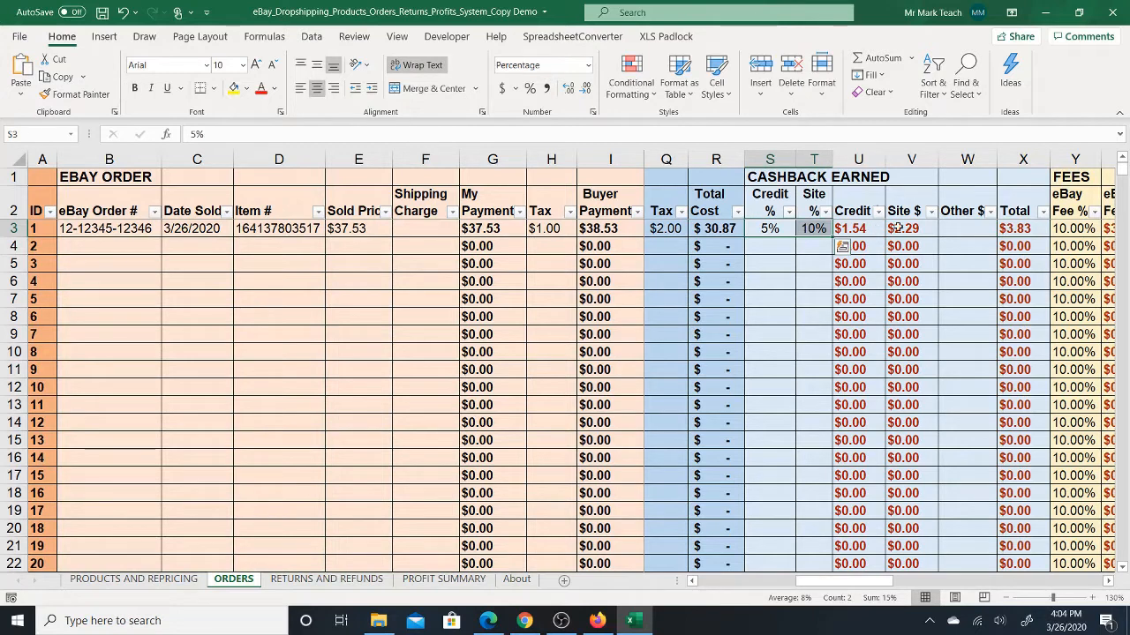
left_click(968, 228)
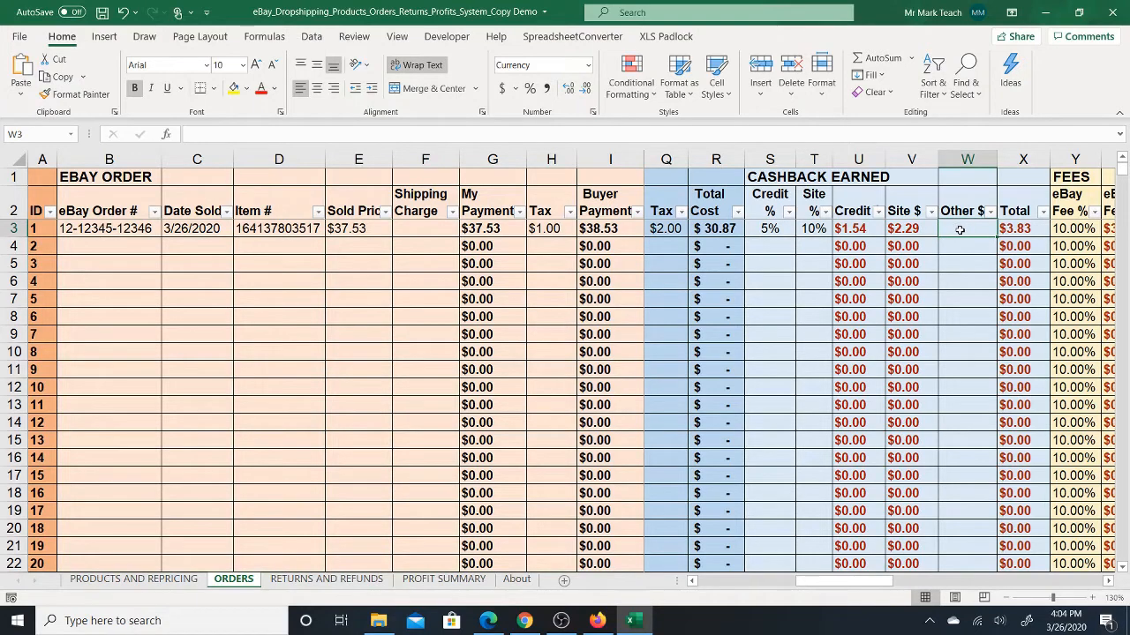
- Set the first order's eBay Fee % to 9.15% in the FEES section
key("Right")
key("Right")
key("Right")
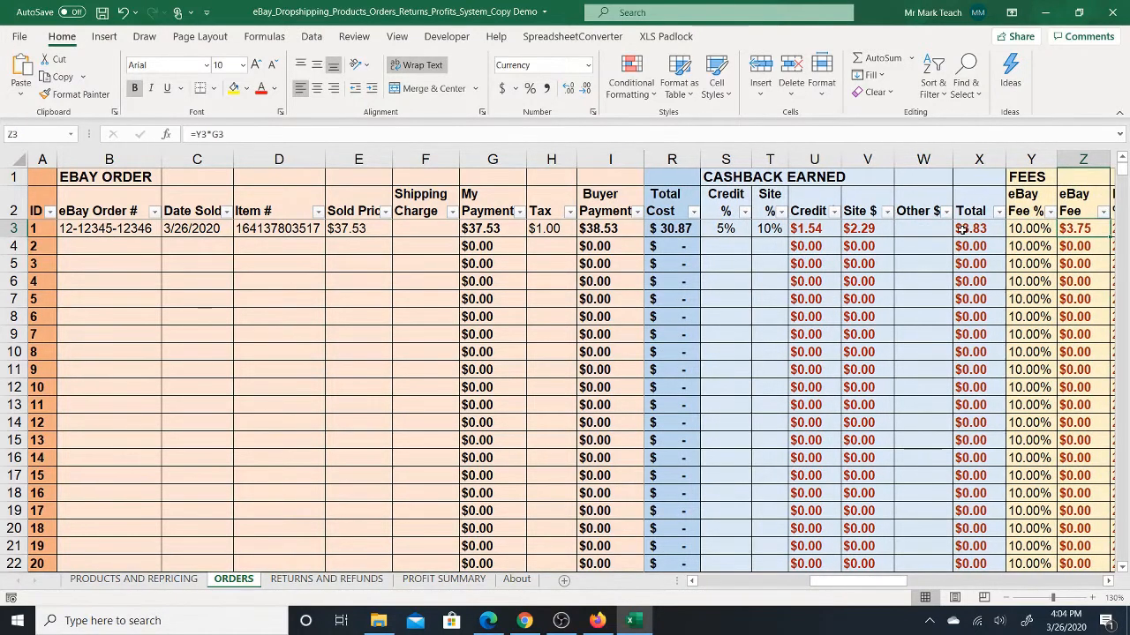
key("Right")
key("Right")
key("Right")
key("Right")
key("Right")
key("Right")
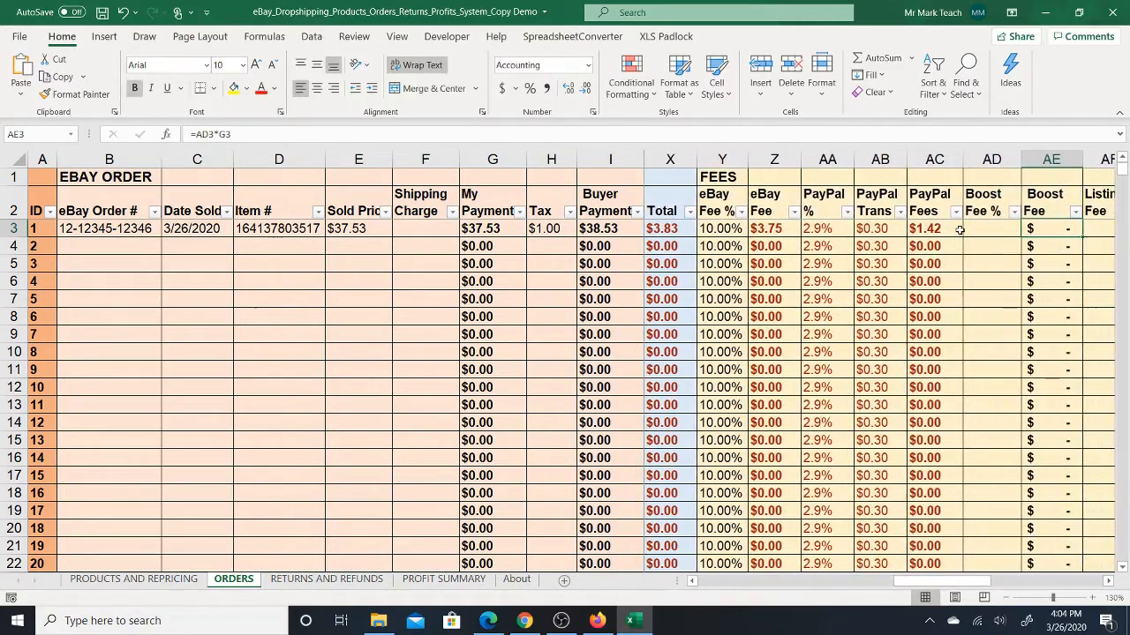
left_click(682, 228)
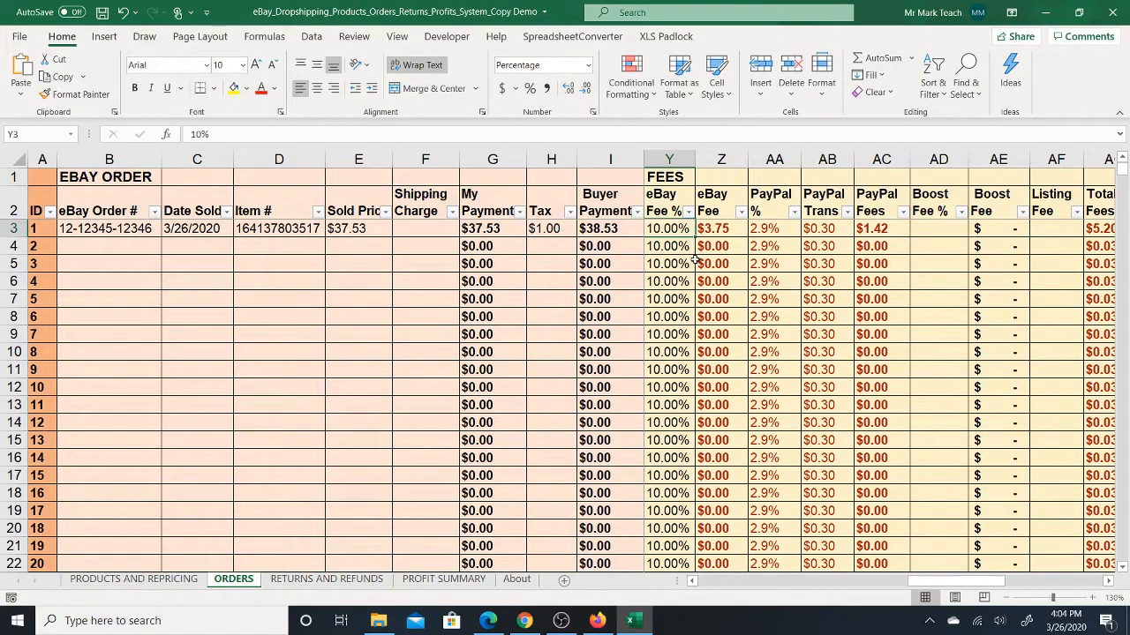
type("9.15")
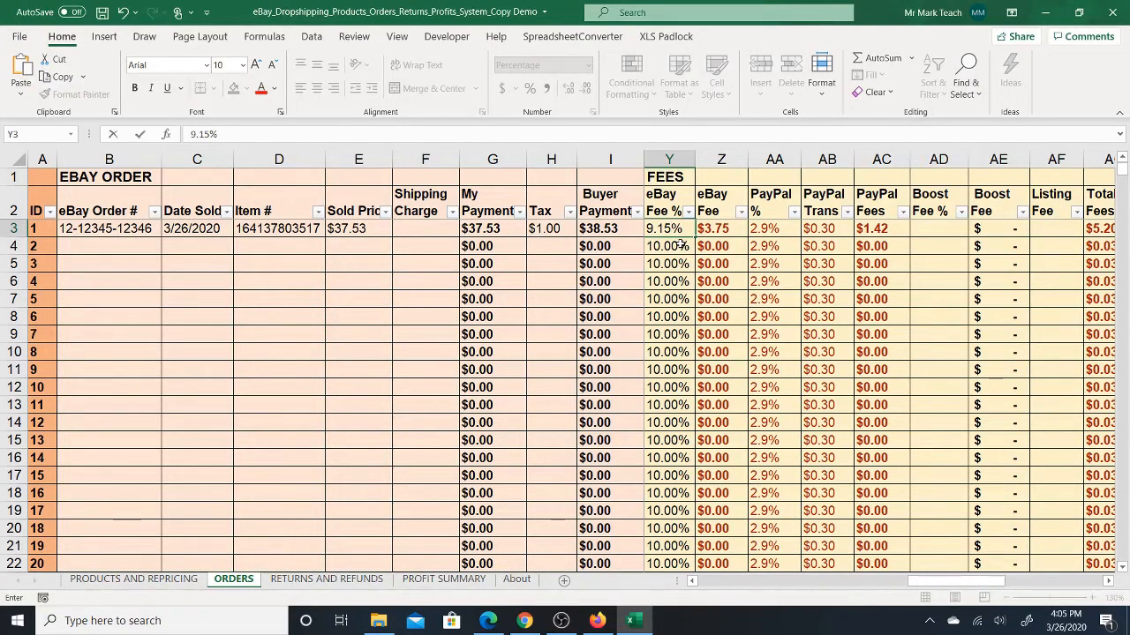
key("Return")
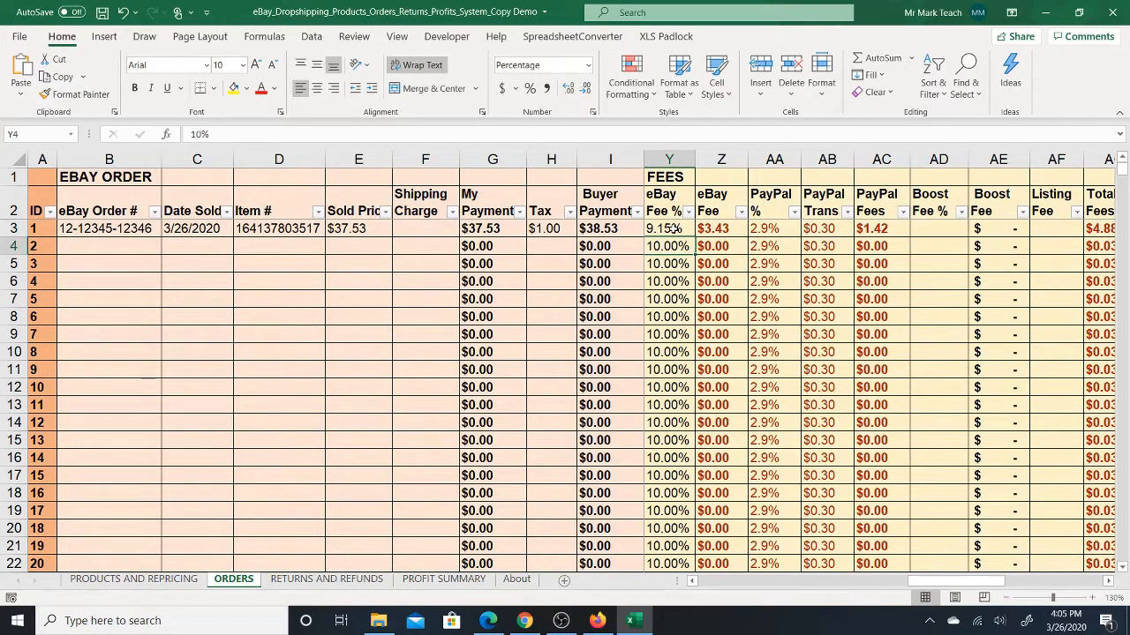
- Set the second order's eBay Fee % to 9.15% and select the first order's eBay Fee % cell
type("9.")
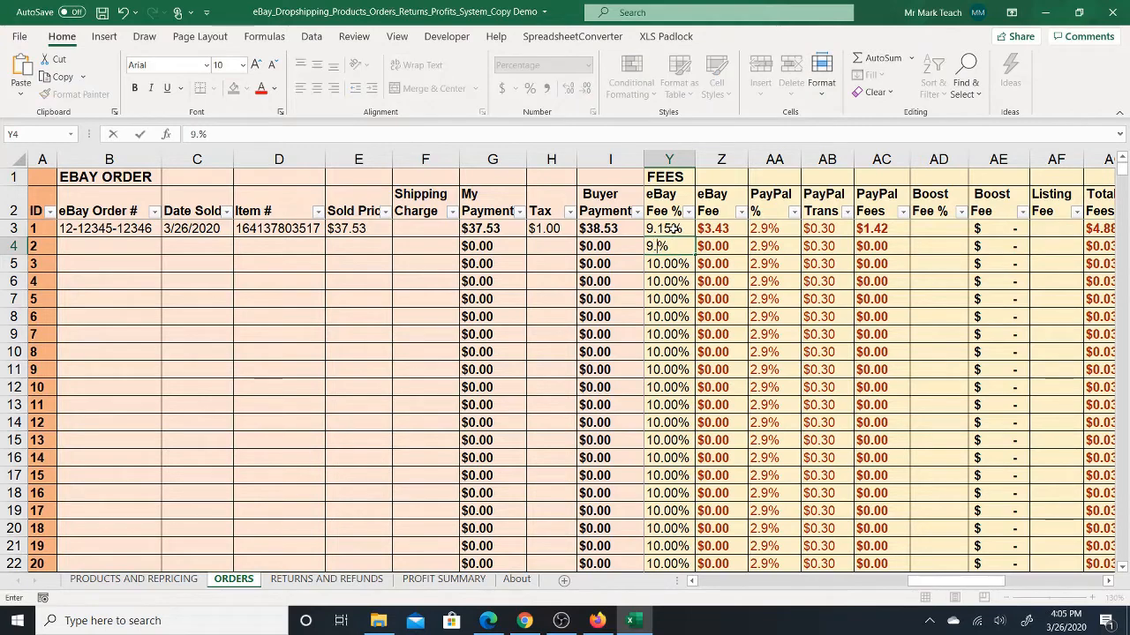
type("15")
key("Return")
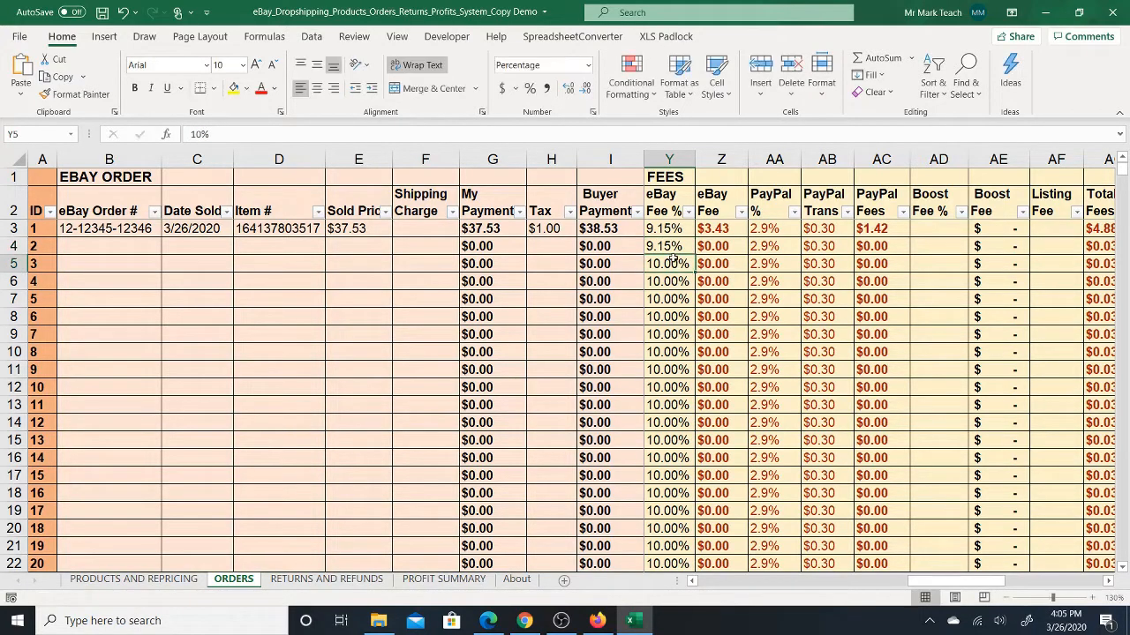
left_click(671, 230)
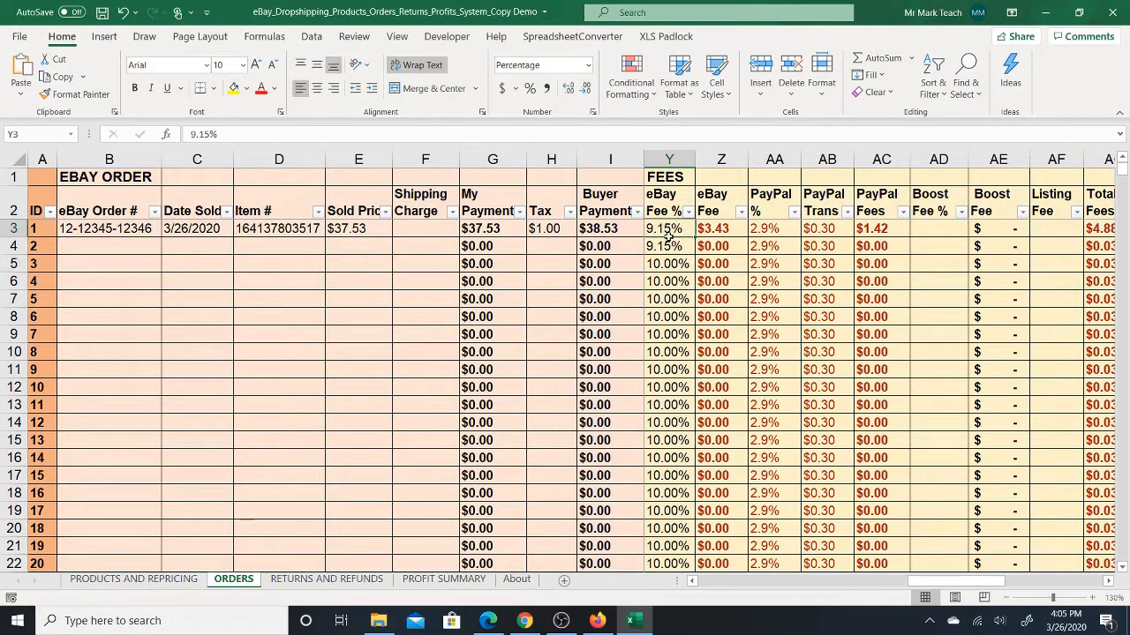
- Fill the 9.15% eBay Fee % from the first two orders down the rest of the column
left_click_drag(668, 234, 668, 247)
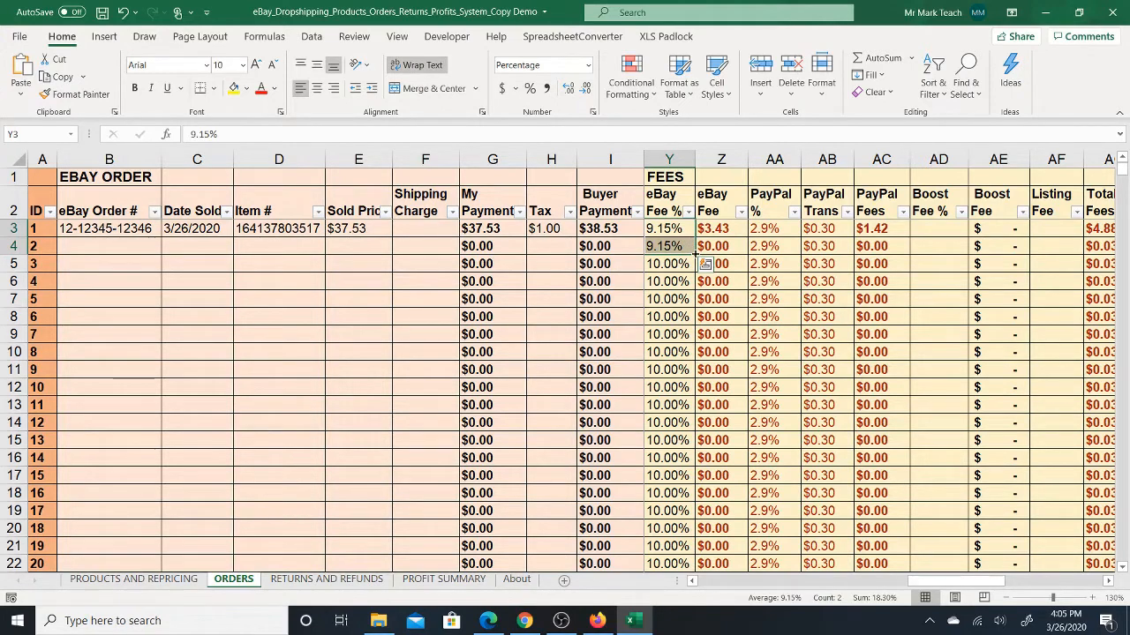
double_click(695, 255)
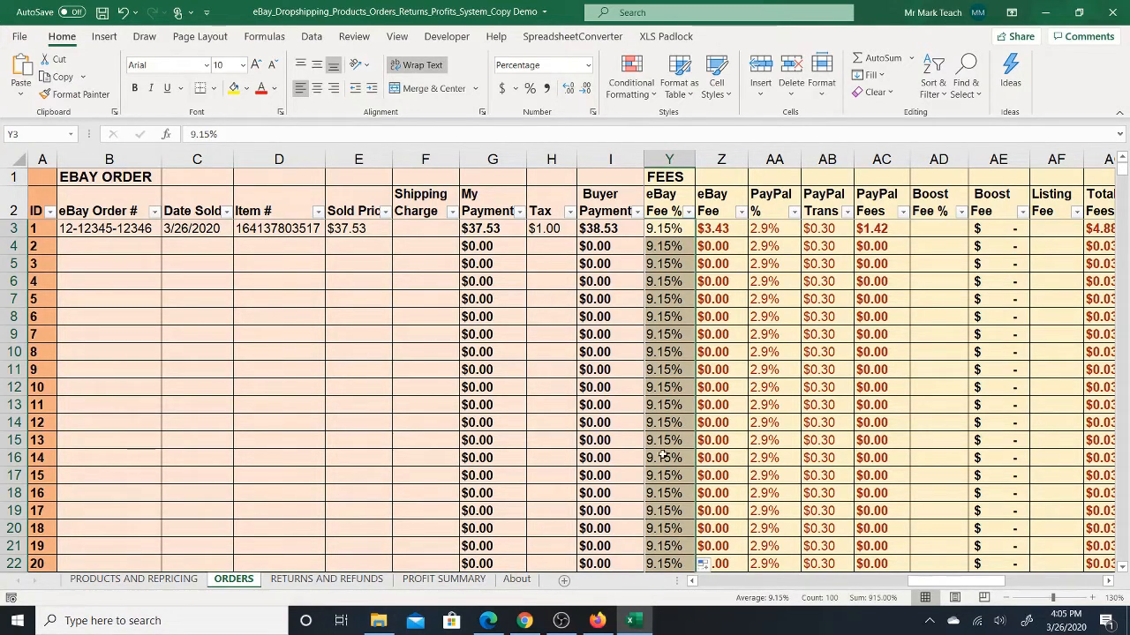
left_click(676, 231)
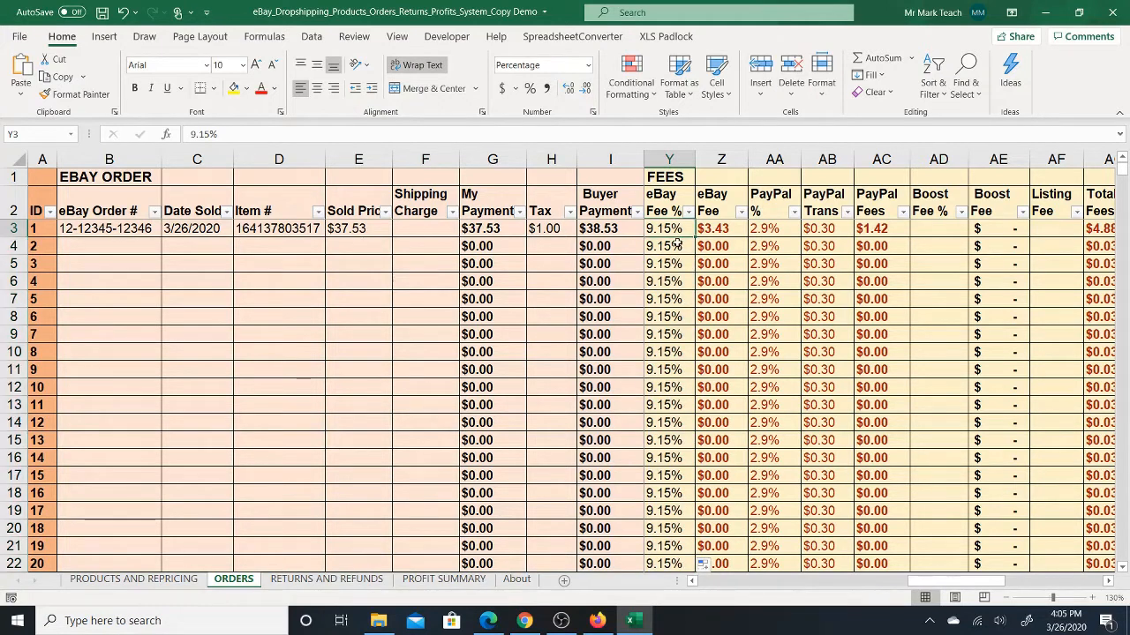
- Examine the first order's eBay Fee, PayPal %, PayPal Trans and PayPal Fees cells, including the formulas behind the fee amounts
left_click(724, 229)
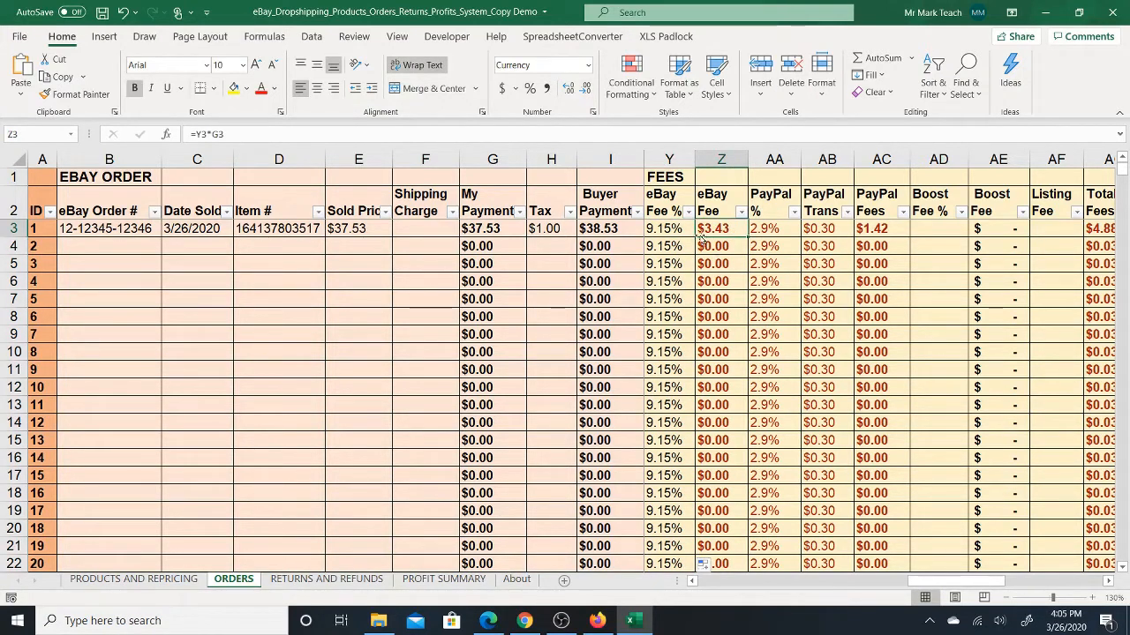
left_click(773, 229)
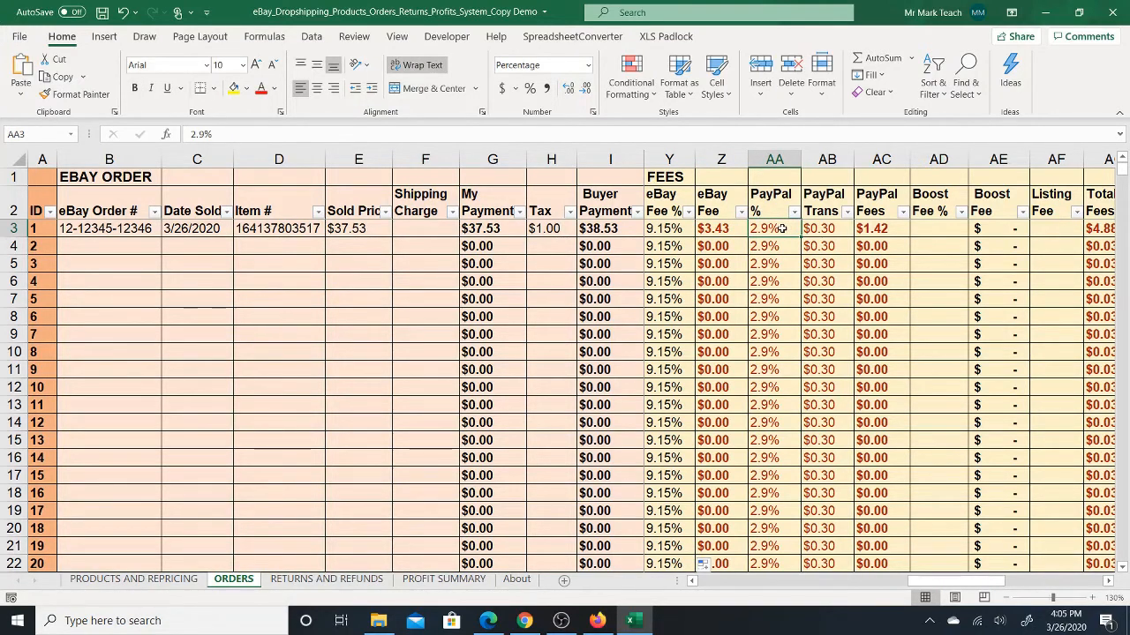
left_click(803, 229)
key("Right")
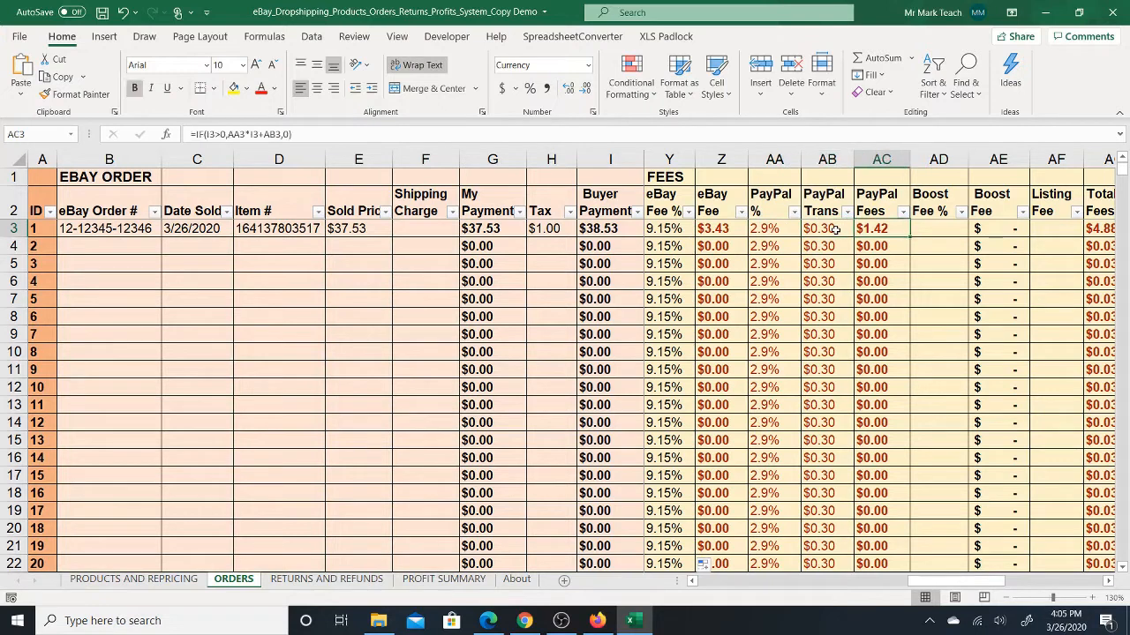
key("Left")
key("Left")
key("Right")
key("Right")
key("Right")
key("Left")
key("Right")
key("Right")
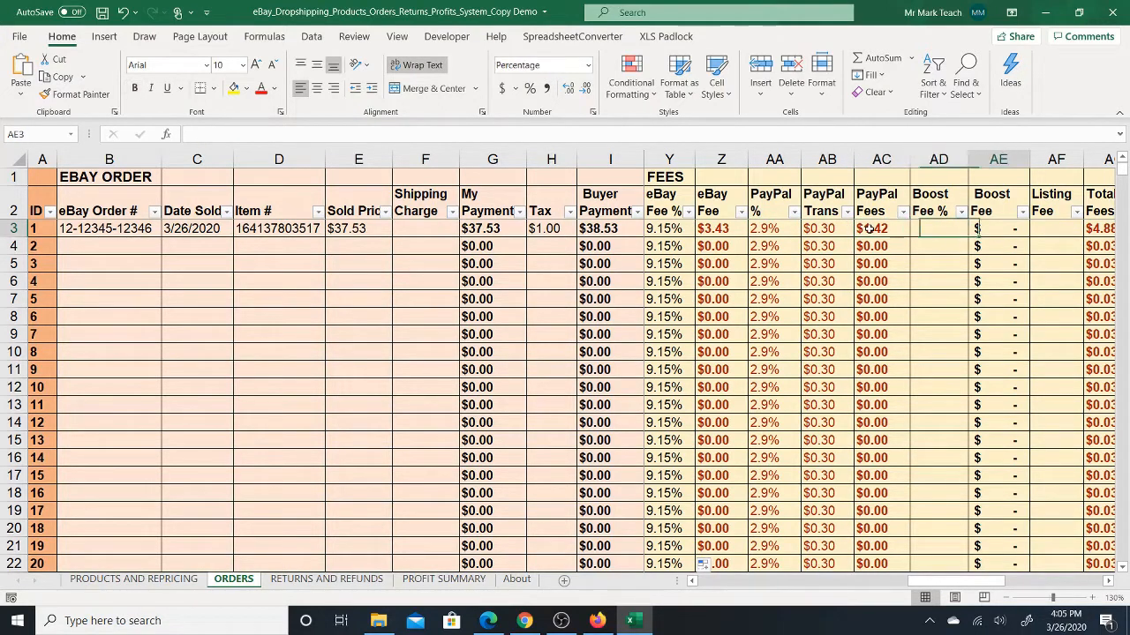
key("Right")
key("Right")
key("Right")
key("Right")
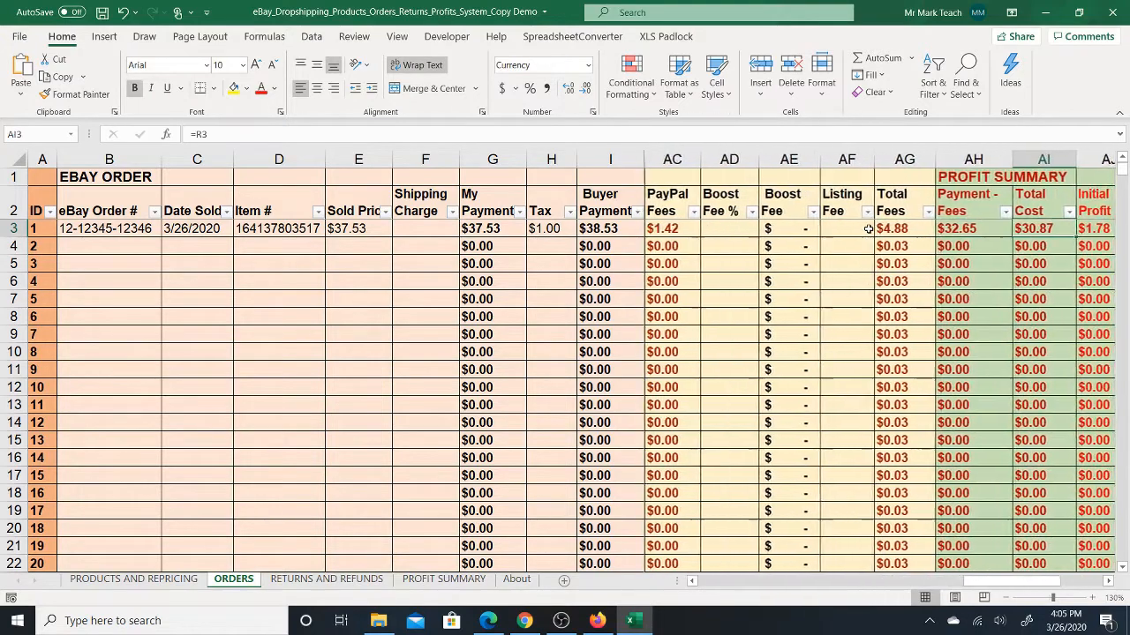
- Try a Boost Fee % of 1% on the first order and clear it again
left_click(749, 227)
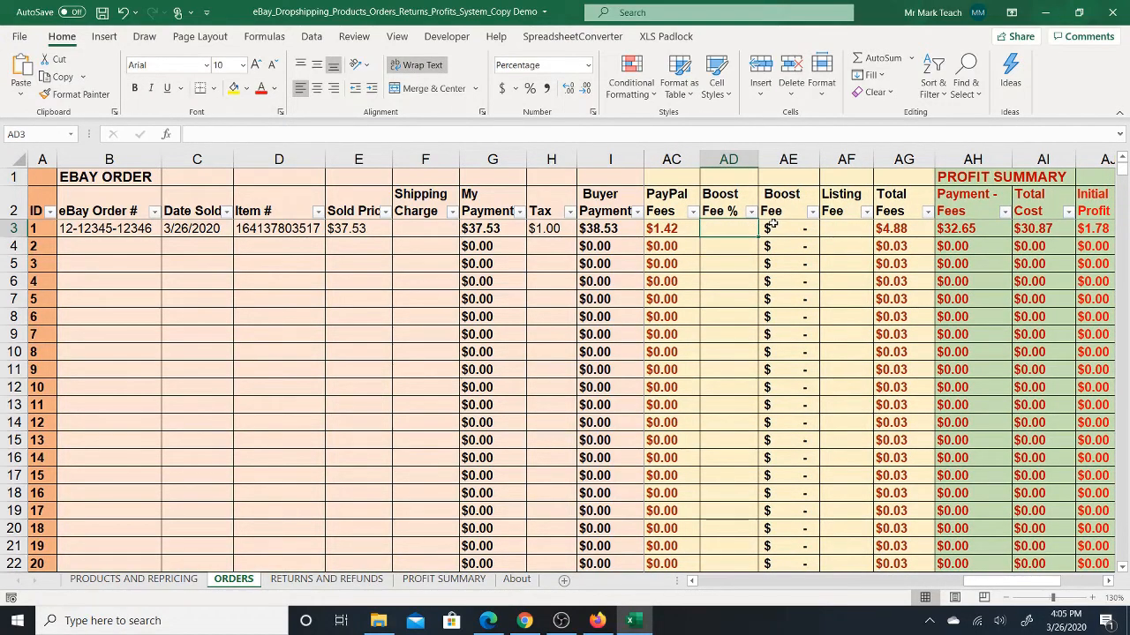
type("1")
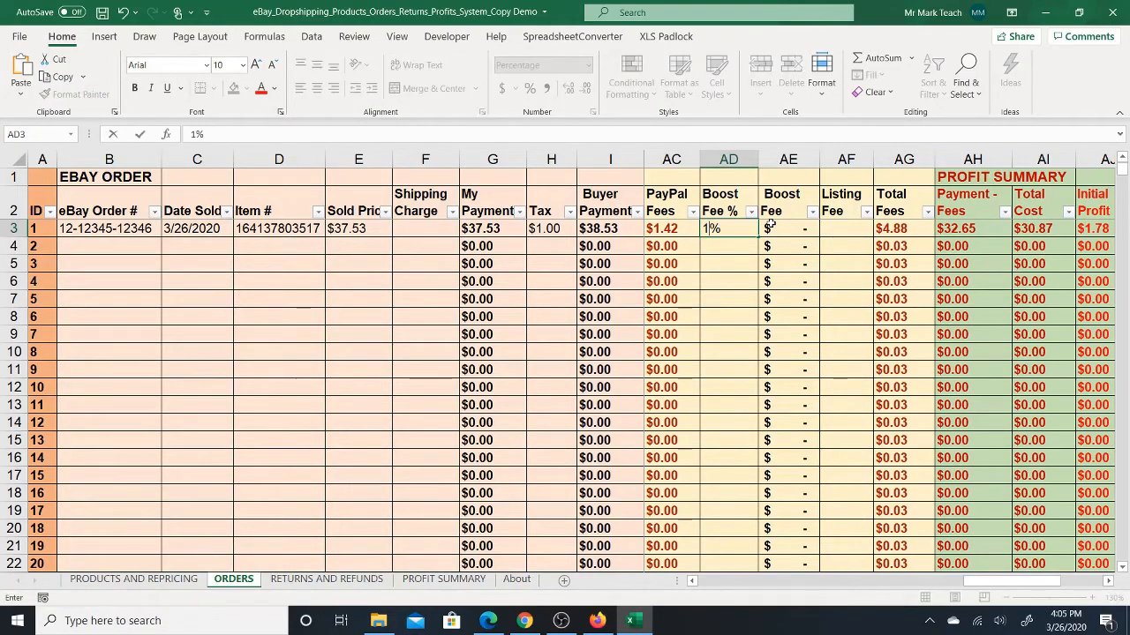
key("Return")
left_click(743, 226)
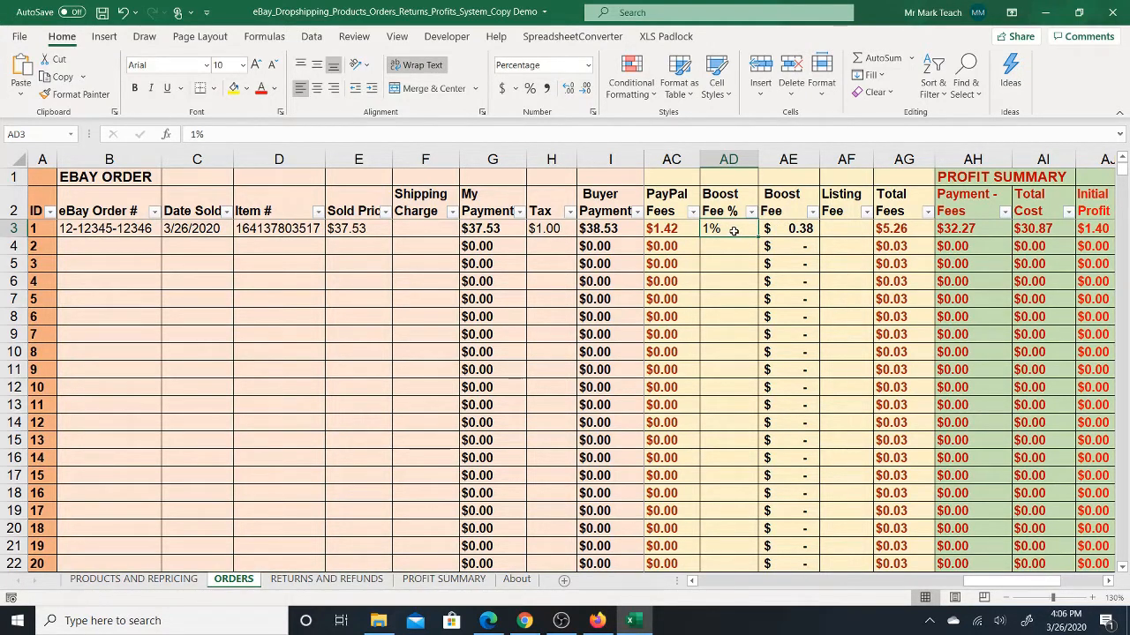
key("Delete")
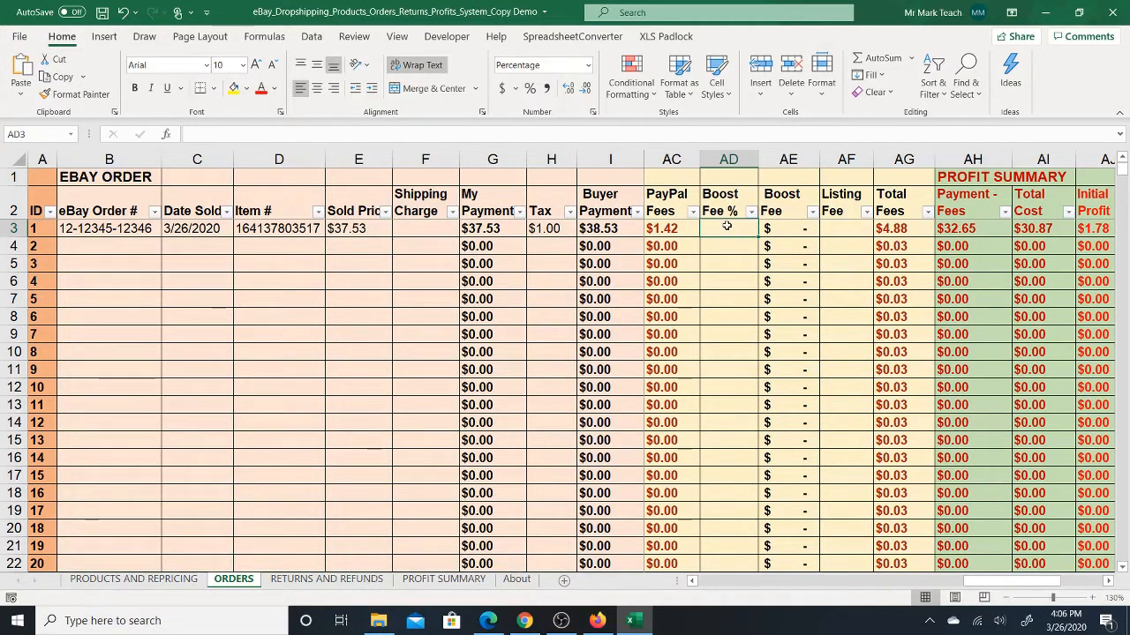
- Examine how the first order's Boost Fee depends on Boost Fee %, and look through the cells up to Total Profit
key("Right")
key("Left")
key("Right")
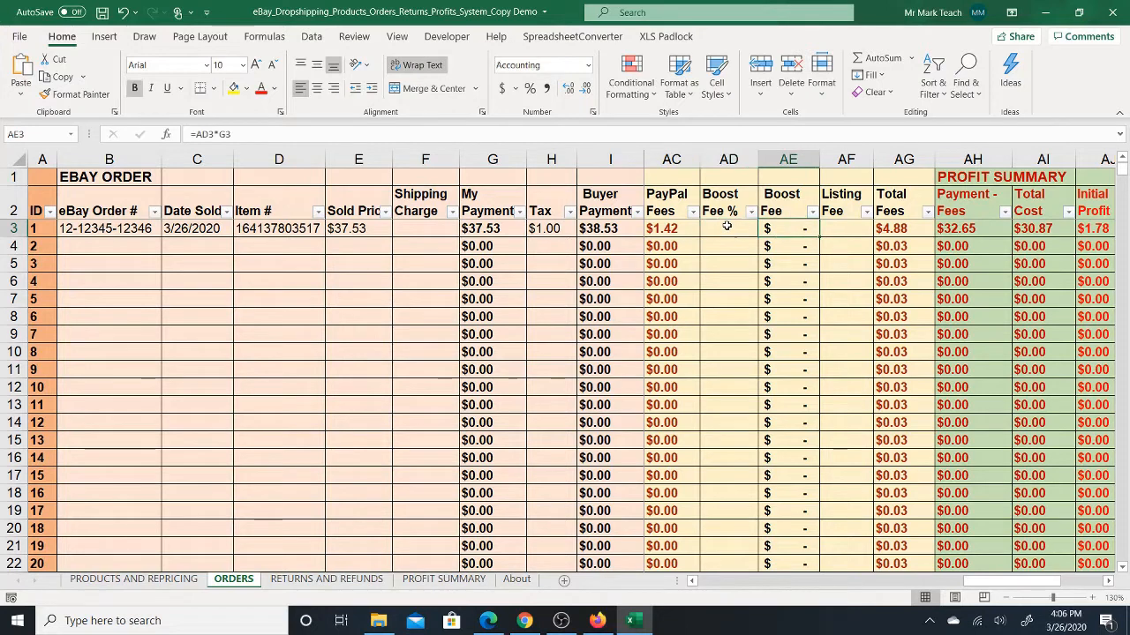
key("Left")
key("Right")
key("Left")
key("Right")
key("Right")
key("Right")
key("Right")
key("Right")
key("Right")
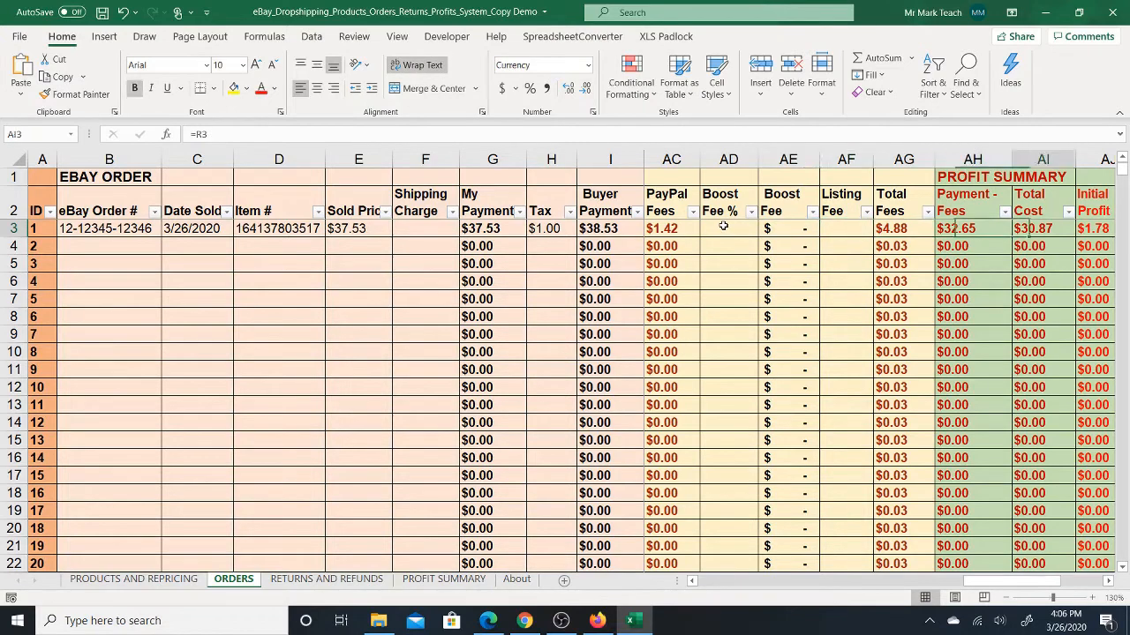
key("Right")
key("Right")
key("Right")
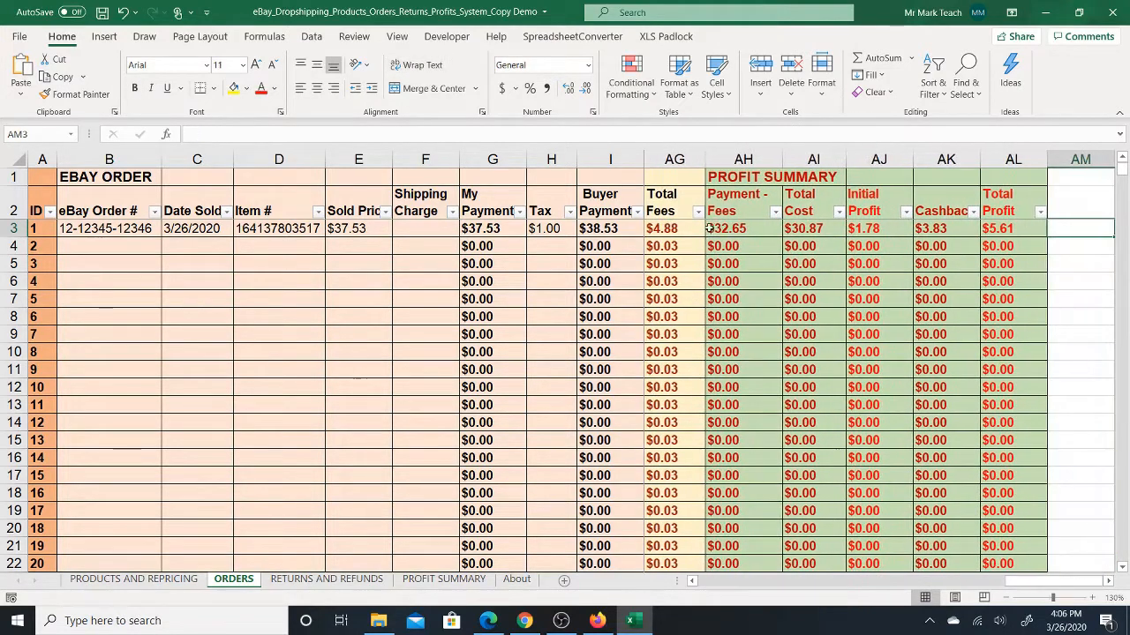
- Check the first order's Total Fees formula against the individual eBay, PayPal, boost and listing fee cells
left_click(689, 231)
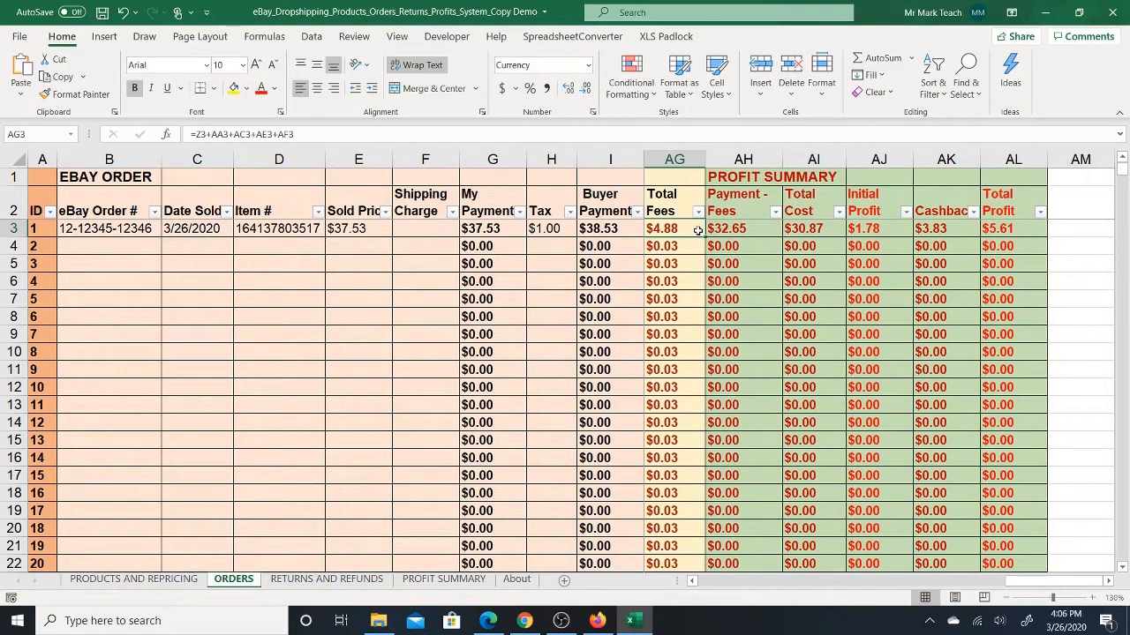
key("Left")
key("Left")
key("Left")
key("Left")
key("Left")
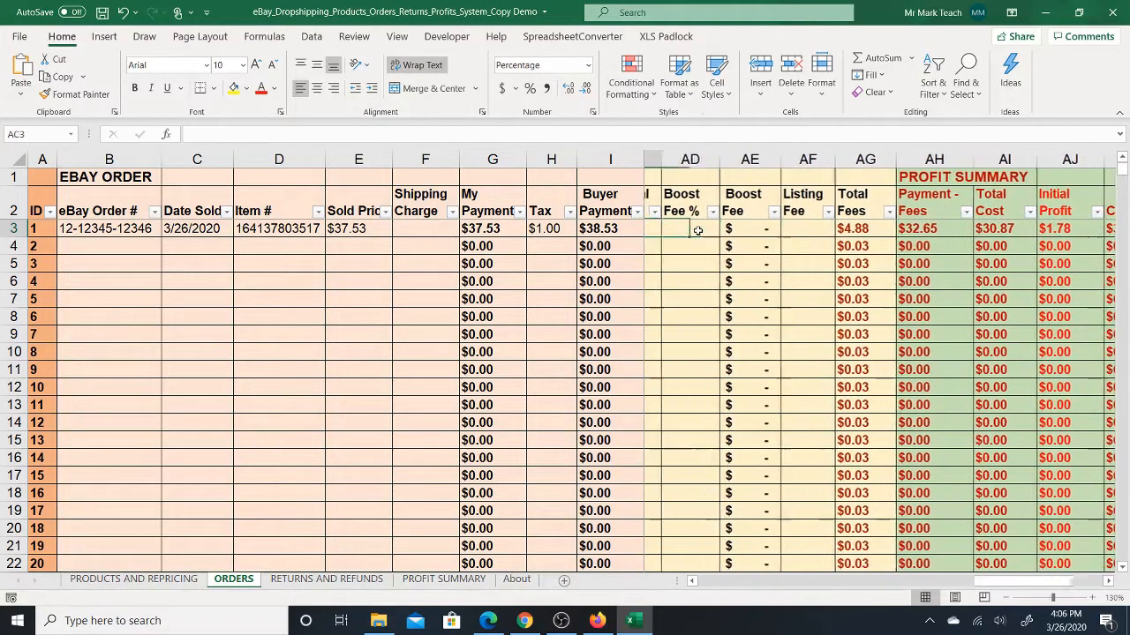
key("Left")
key("Left")
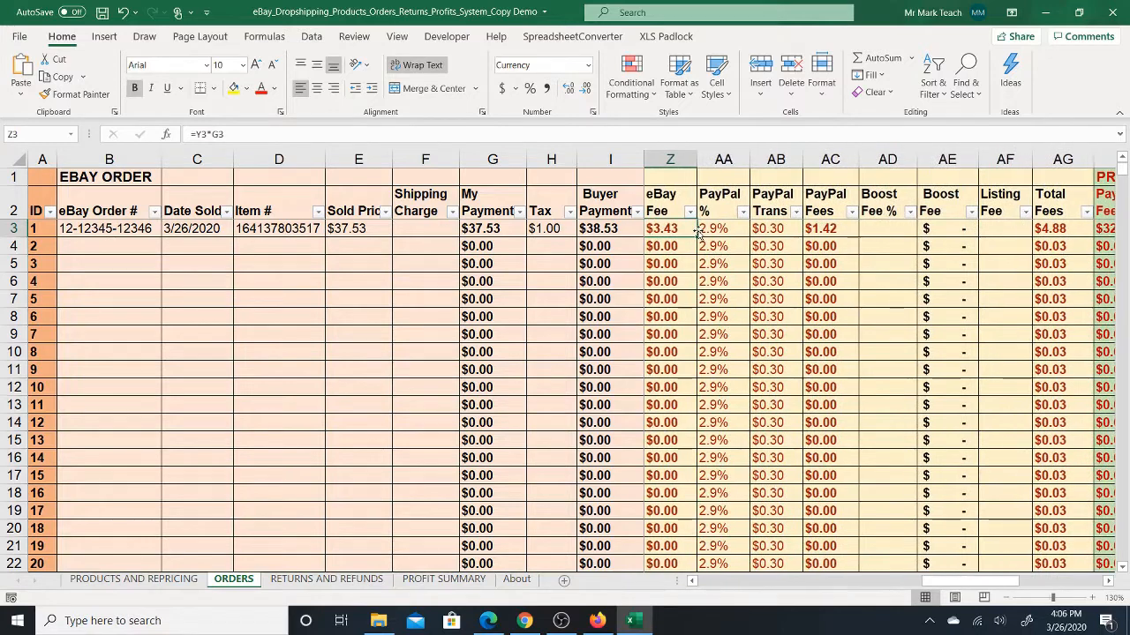
key("Right")
key("Right")
key("Right")
key("Right")
key("Right")
key("Right")
key("Right")
key("Right")
key("Right")
key("Right")
key("Right")
key("Right")
key("Right")
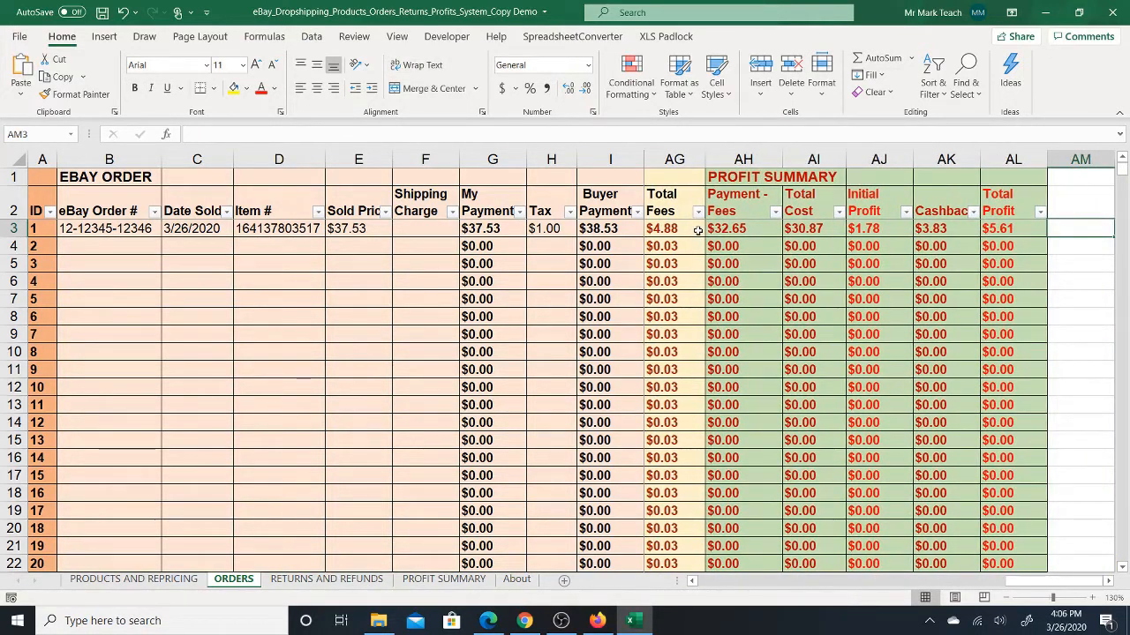
- Check how the first order's Payment - Fees amount is derived from My Payment, including the Shipping Charge cell
key("Right")
key("Left")
key("Left")
key("Left")
key("Left")
key("Left")
key("Left")
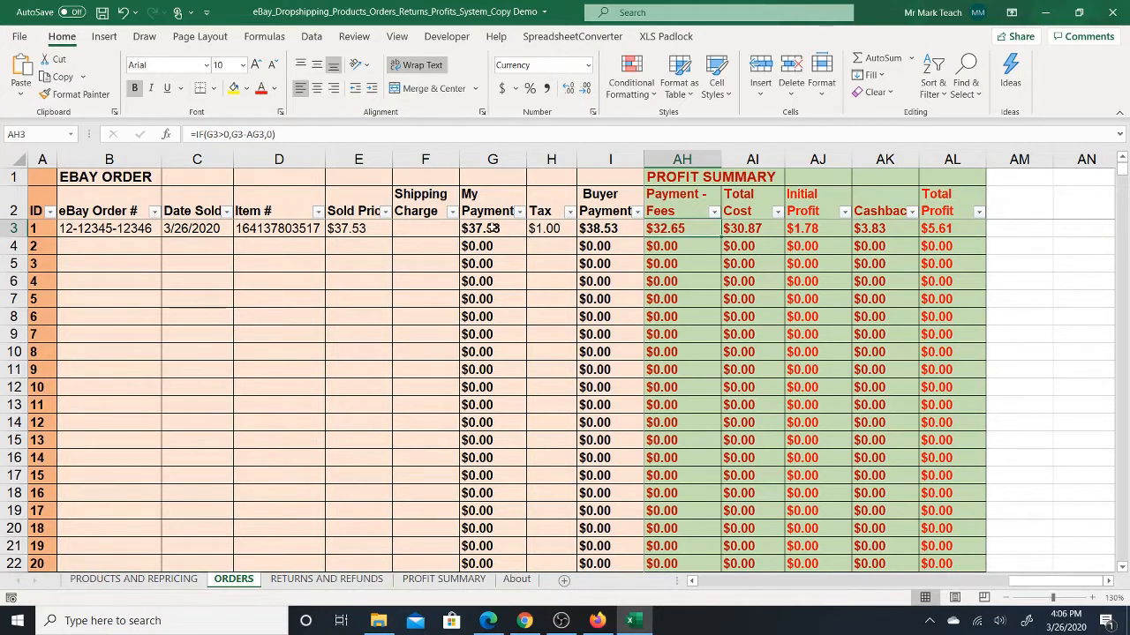
left_click(494, 231)
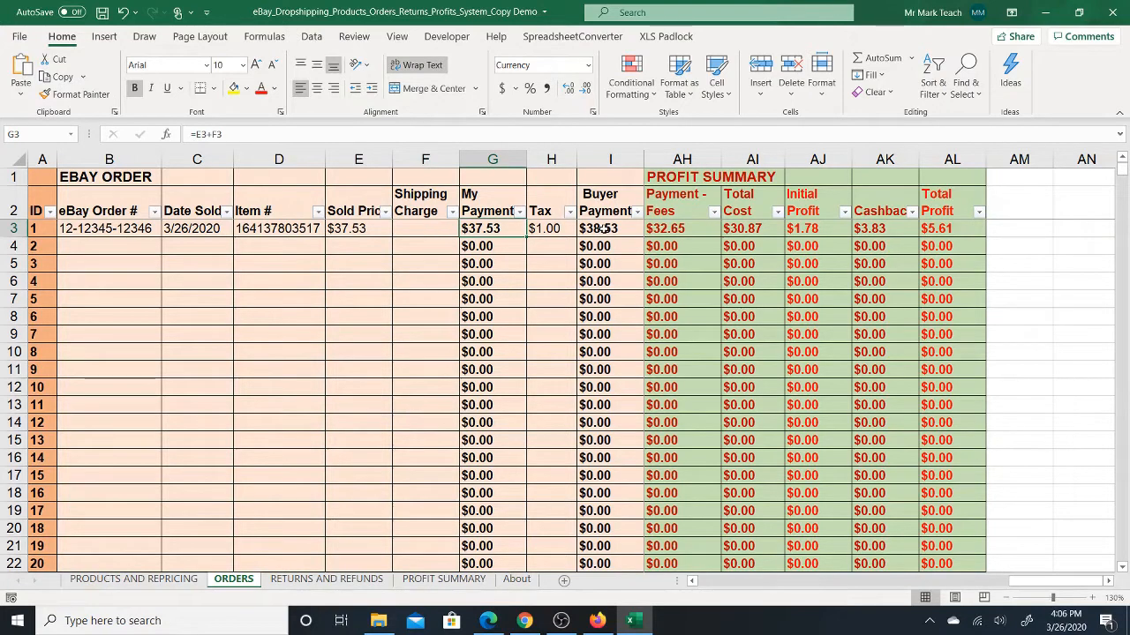
key("Left")
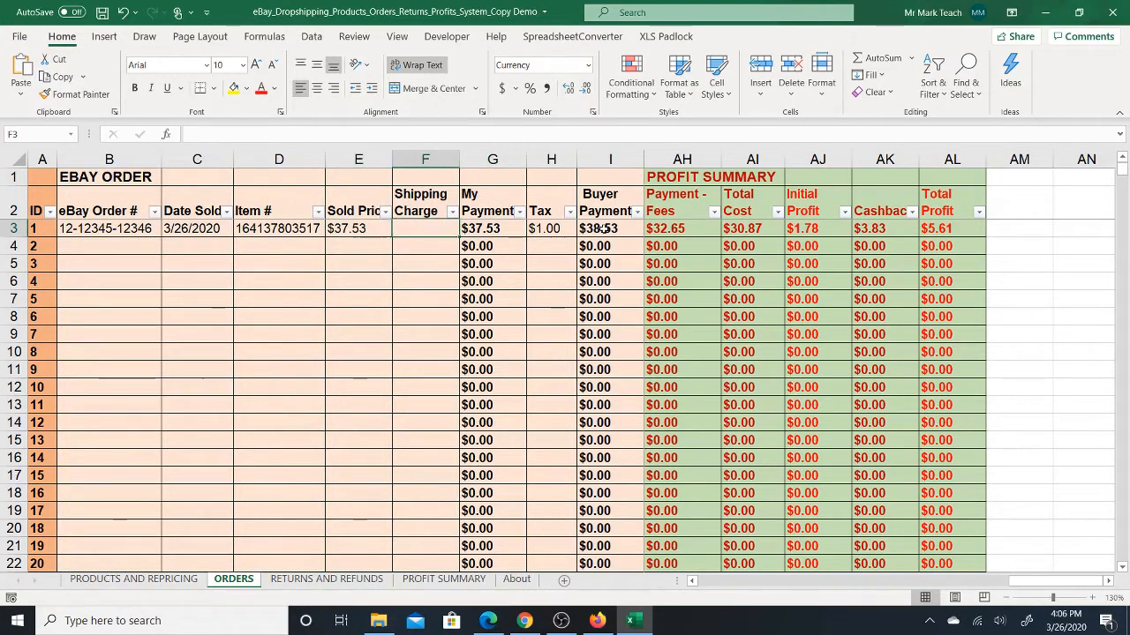
left_click(706, 227)
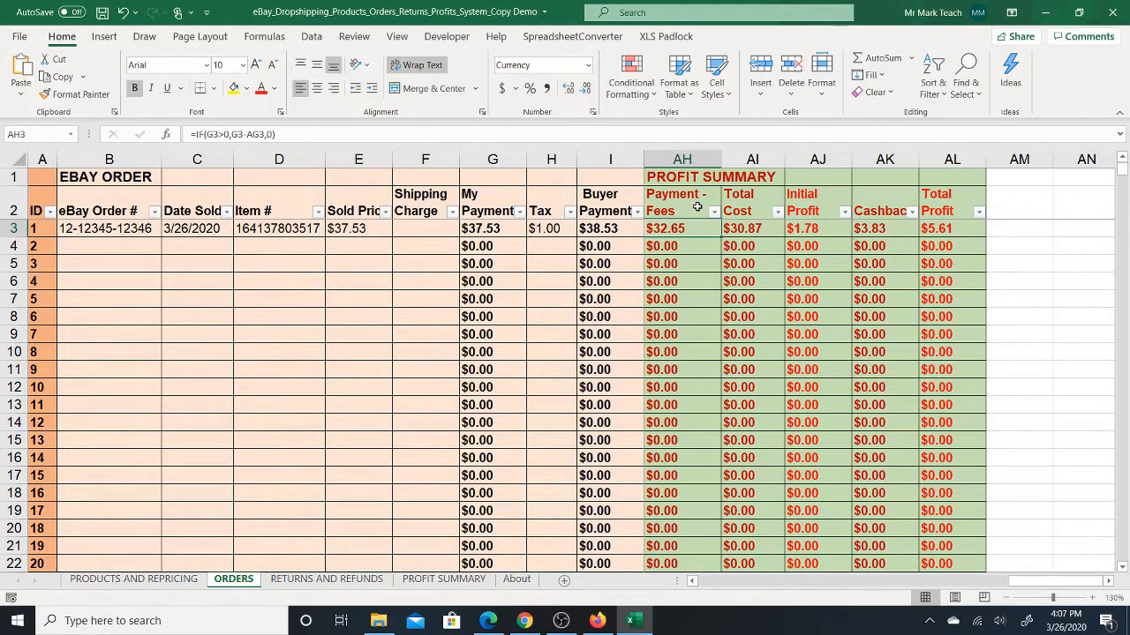
- Examine how the first order's Total Cost, Initial Profit, Cashback and Total Profit are calculated in the PROFIT SUMMARY section
left_click(748, 227)
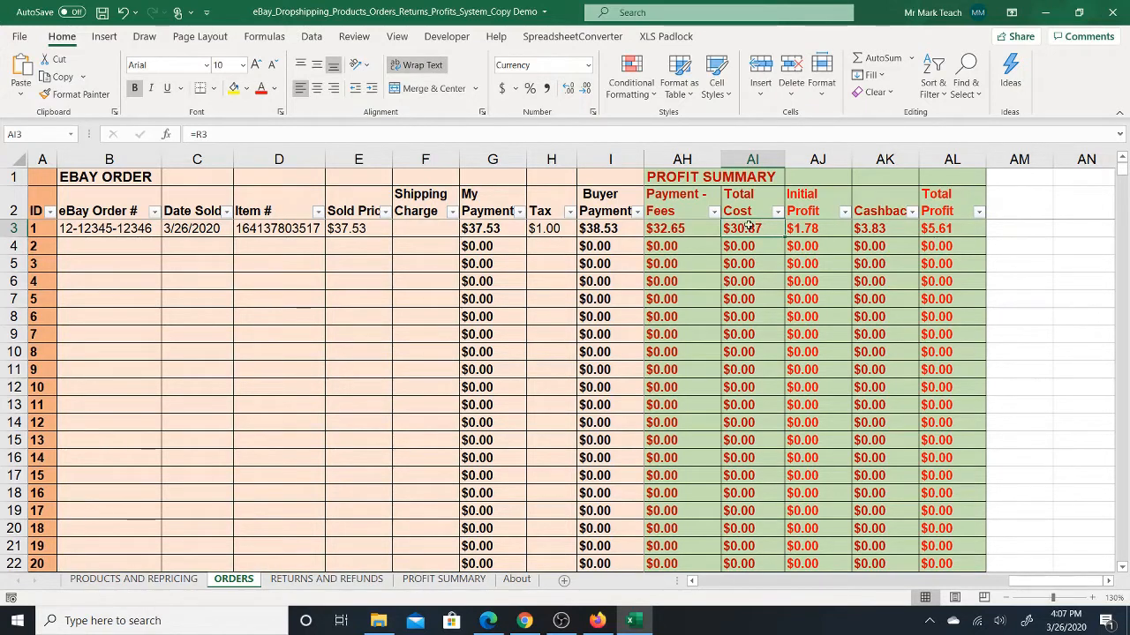
left_click(817, 229)
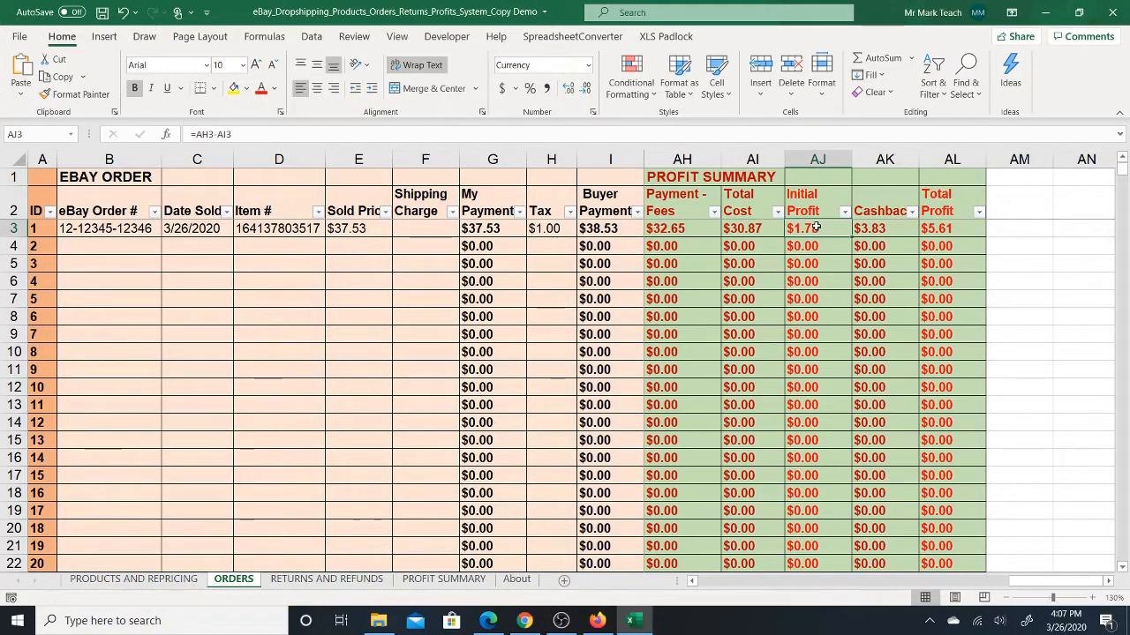
left_click(715, 235)
left_click(760, 229)
left_click(821, 229)
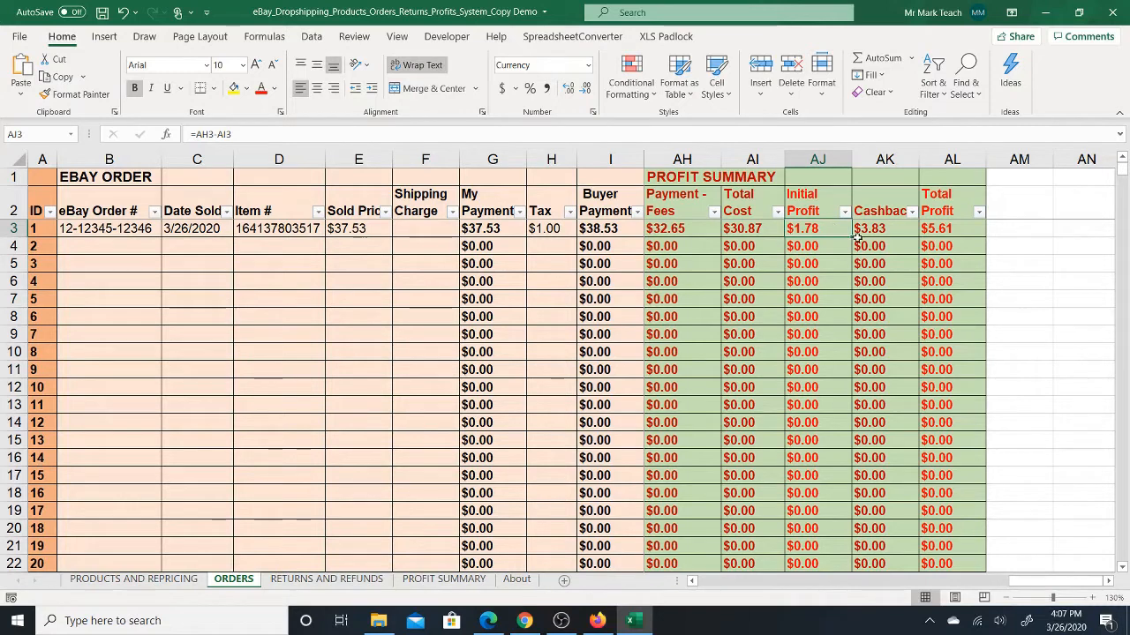
left_click(873, 230)
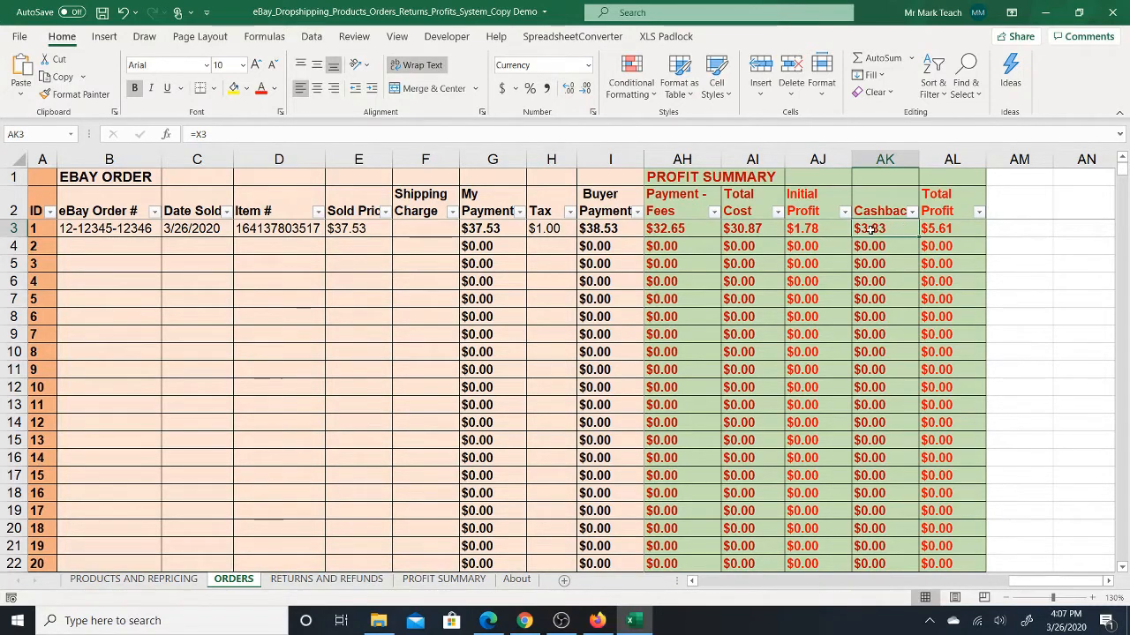
left_click(932, 230)
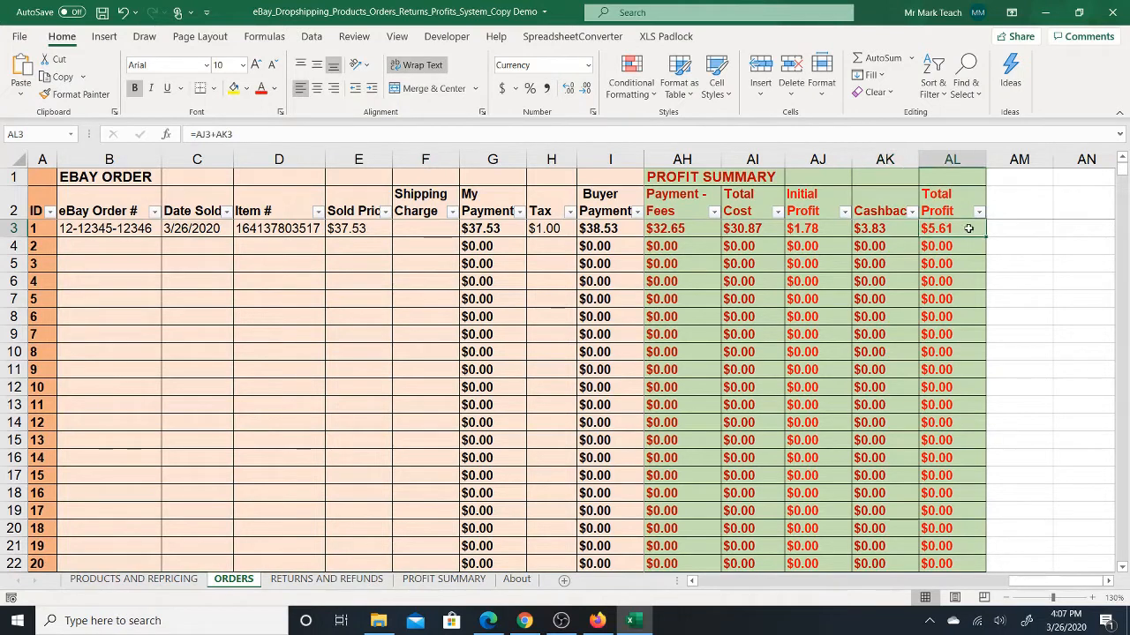
left_click(807, 232)
left_click(874, 229)
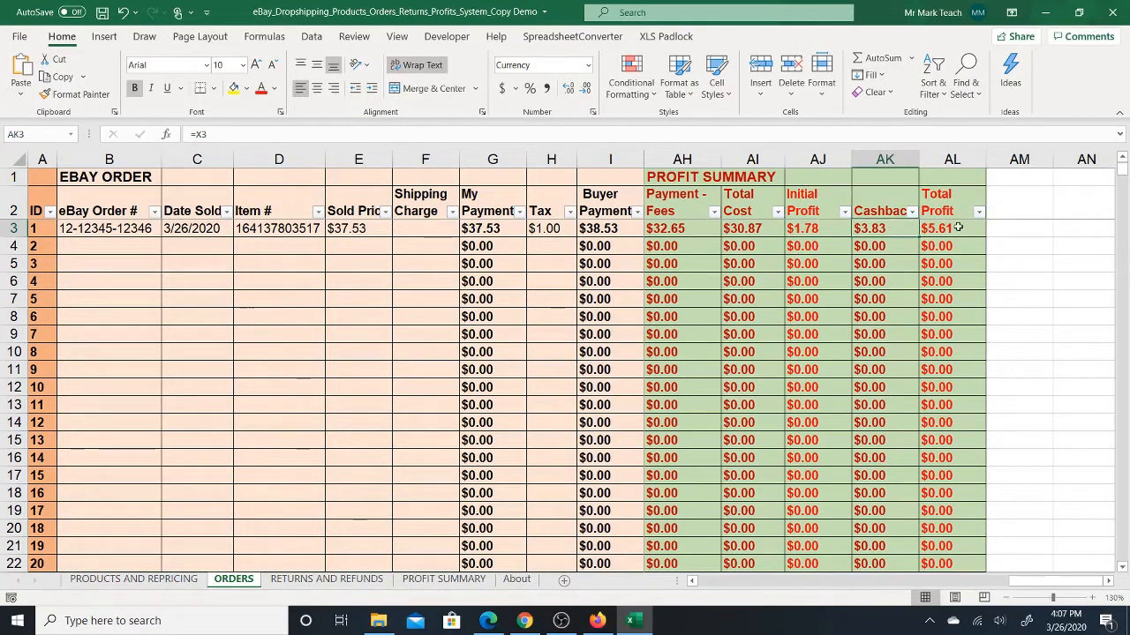
left_click(953, 230)
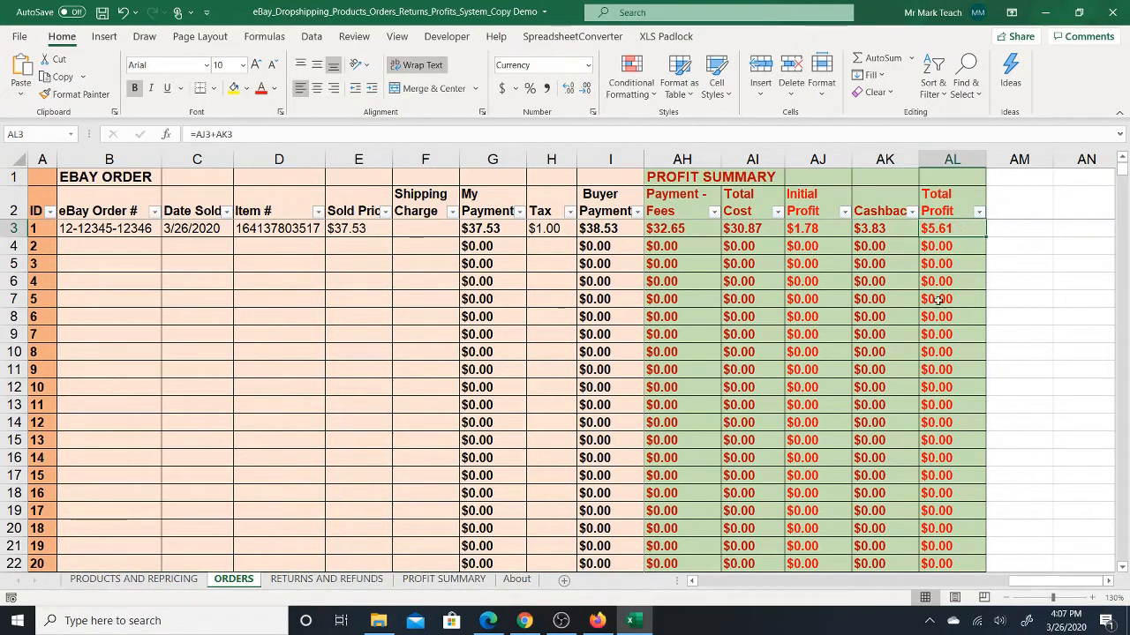
- Review the eBay Fee %, PayPal %, Boost Fee % and Listing Fee input cells, and return to the SUPPLIER ORDER section
left_click_drag(1027, 585, 911, 578)
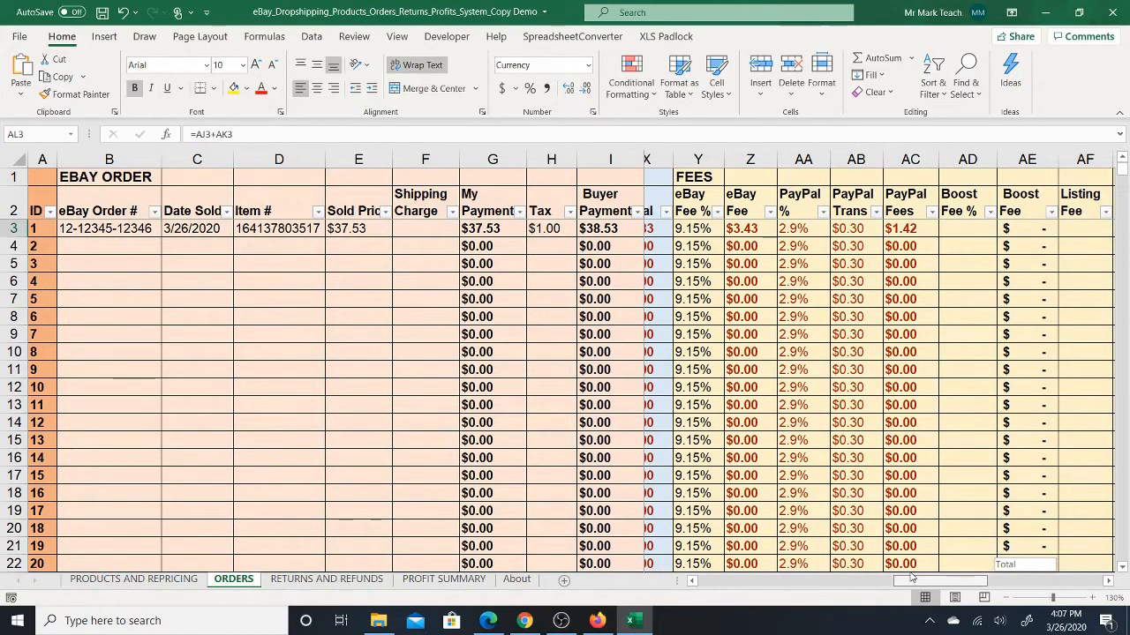
left_click_drag(912, 577, 918, 577)
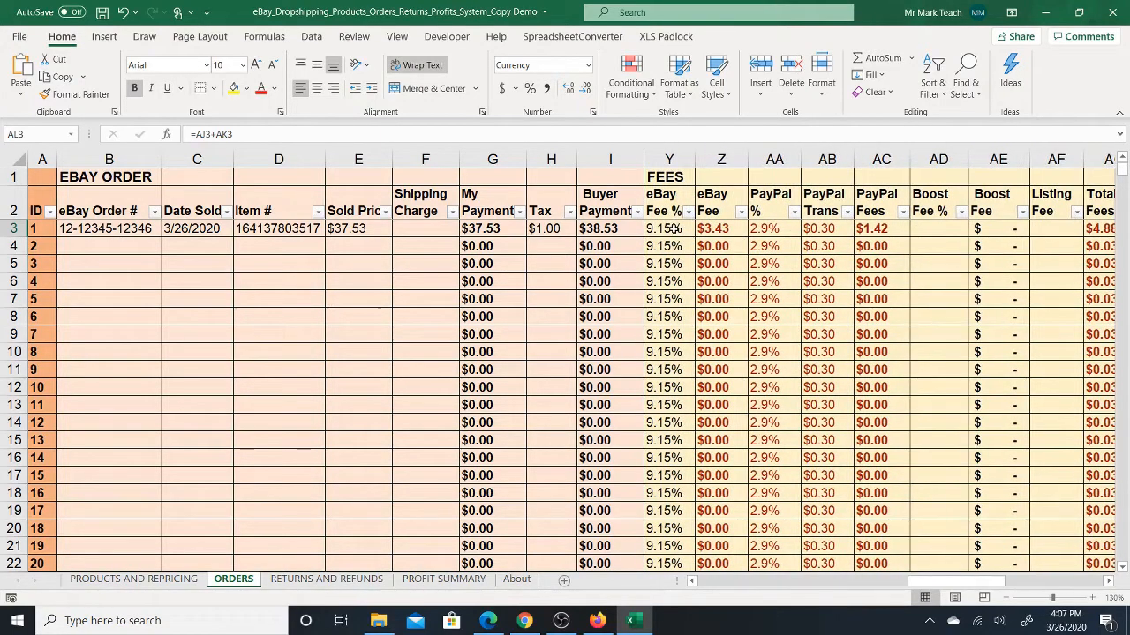
left_click_drag(672, 229, 669, 440)
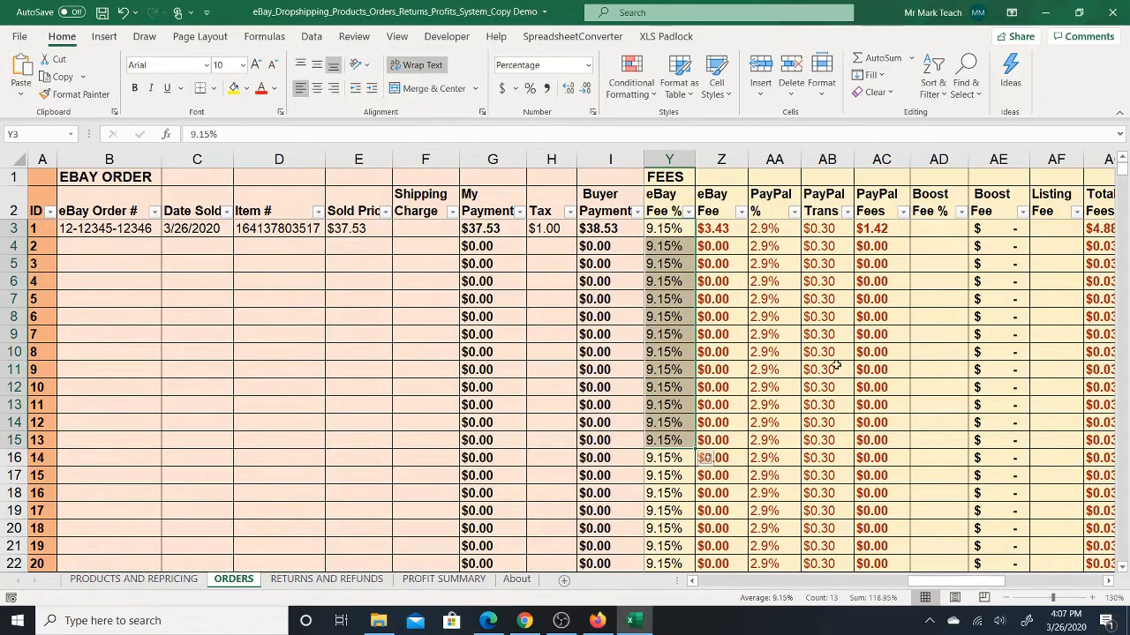
left_click(775, 227)
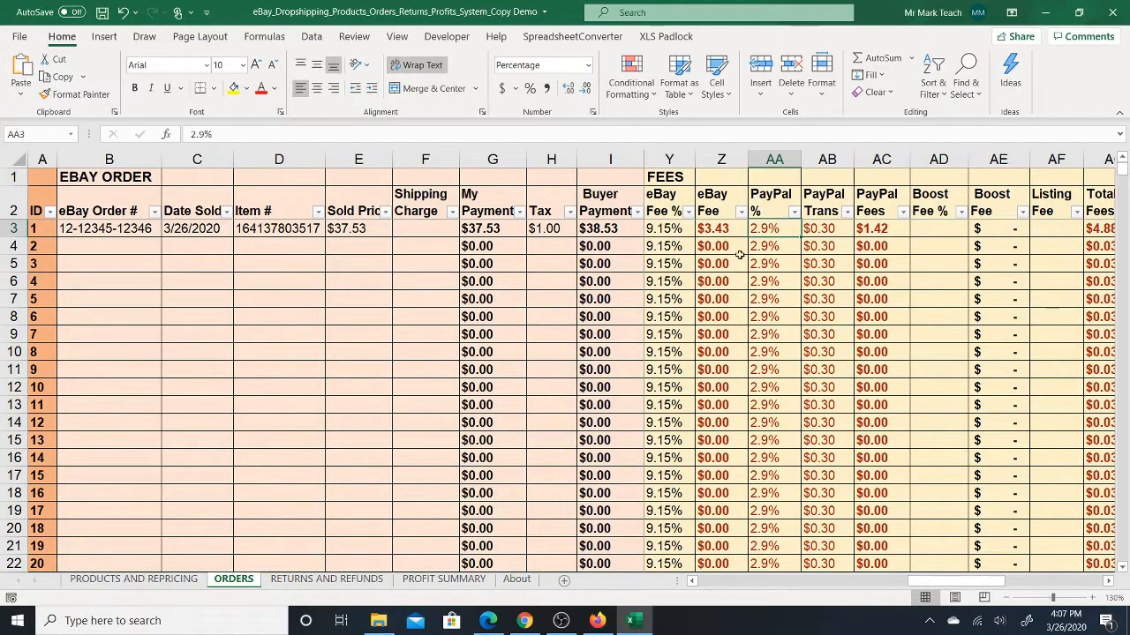
left_click(660, 231)
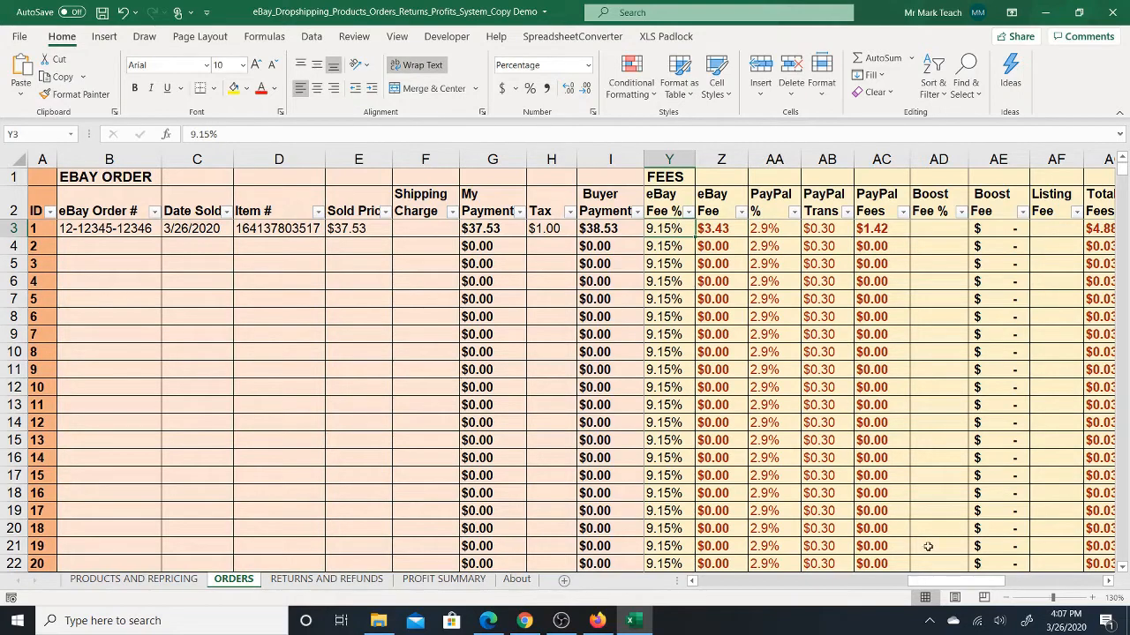
left_click_drag(937, 582, 985, 582)
left_click_drag(780, 229, 765, 374)
left_click(782, 229)
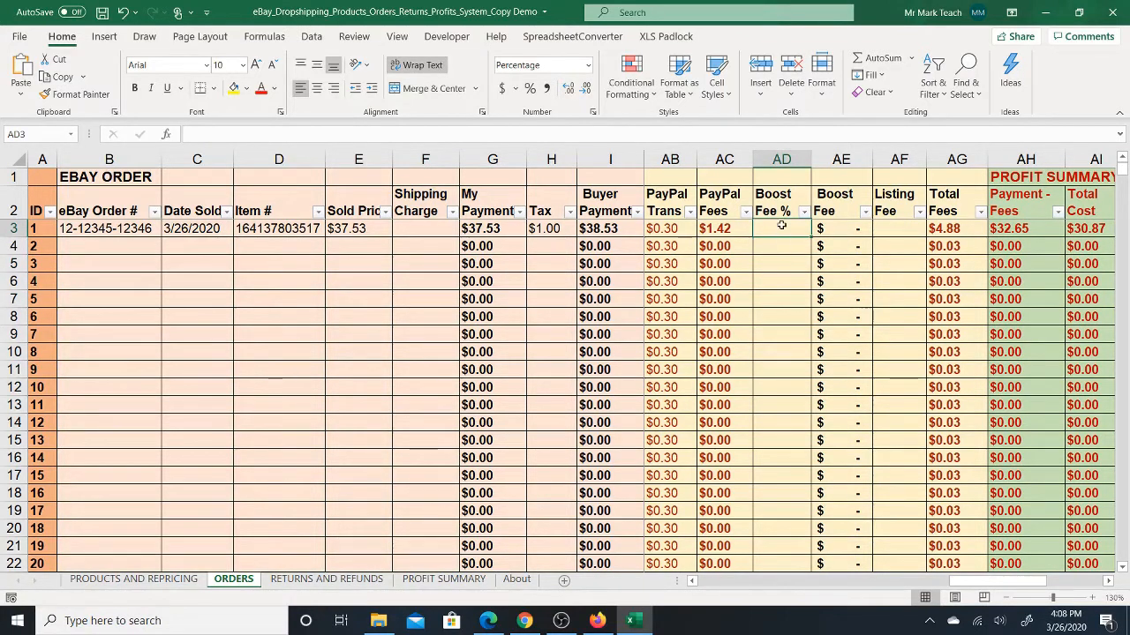
left_click_drag(960, 582, 1008, 580)
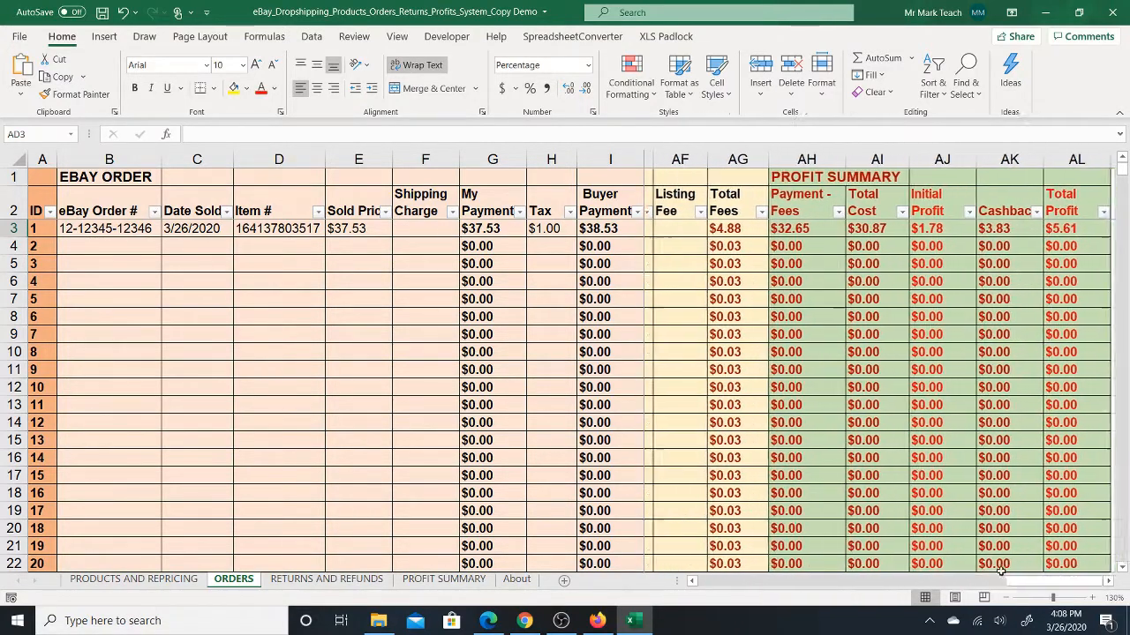
left_click(676, 229)
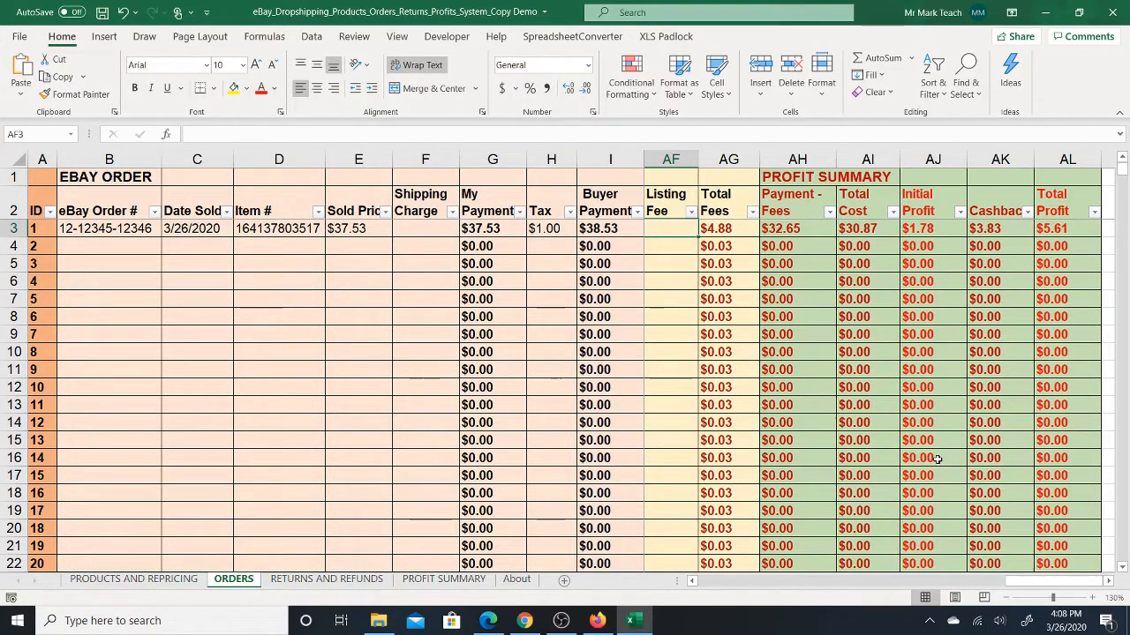
left_click_drag(1038, 585, 713, 585)
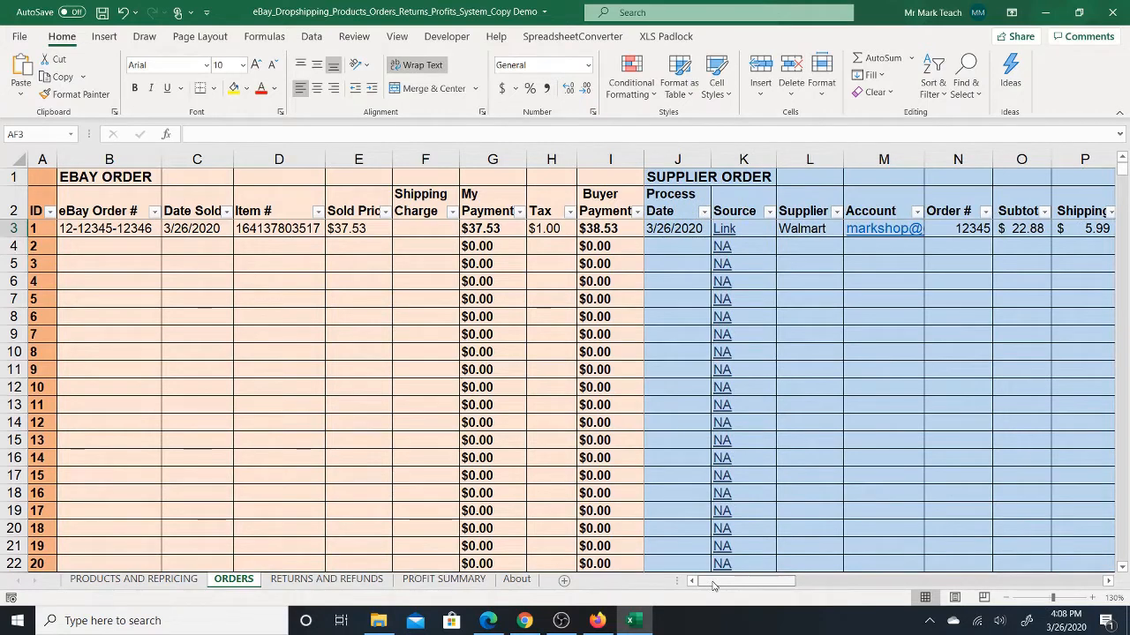